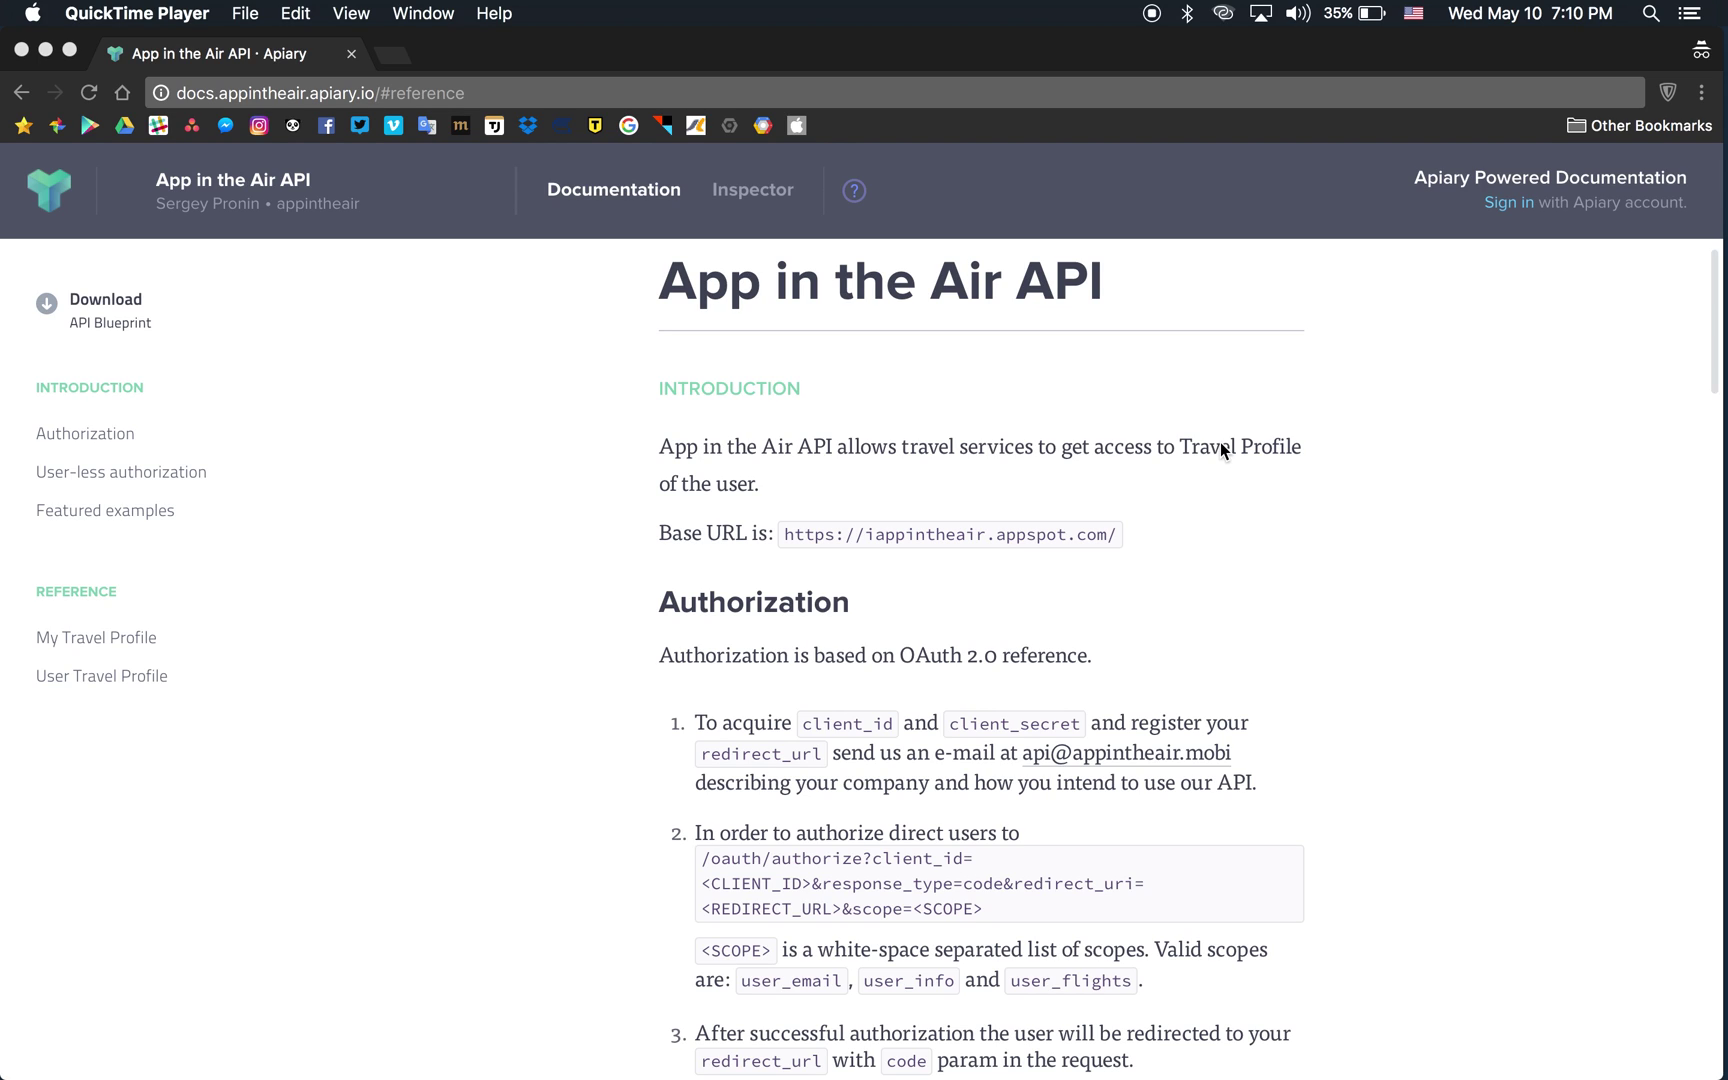
Review the OAuth docs, highlighting redirect_url and client_id in the authorize instructions.
{"action": "scroll", "coordinate": [1220, 441], "scroll_direction": "down", "scroll_amount": 2}
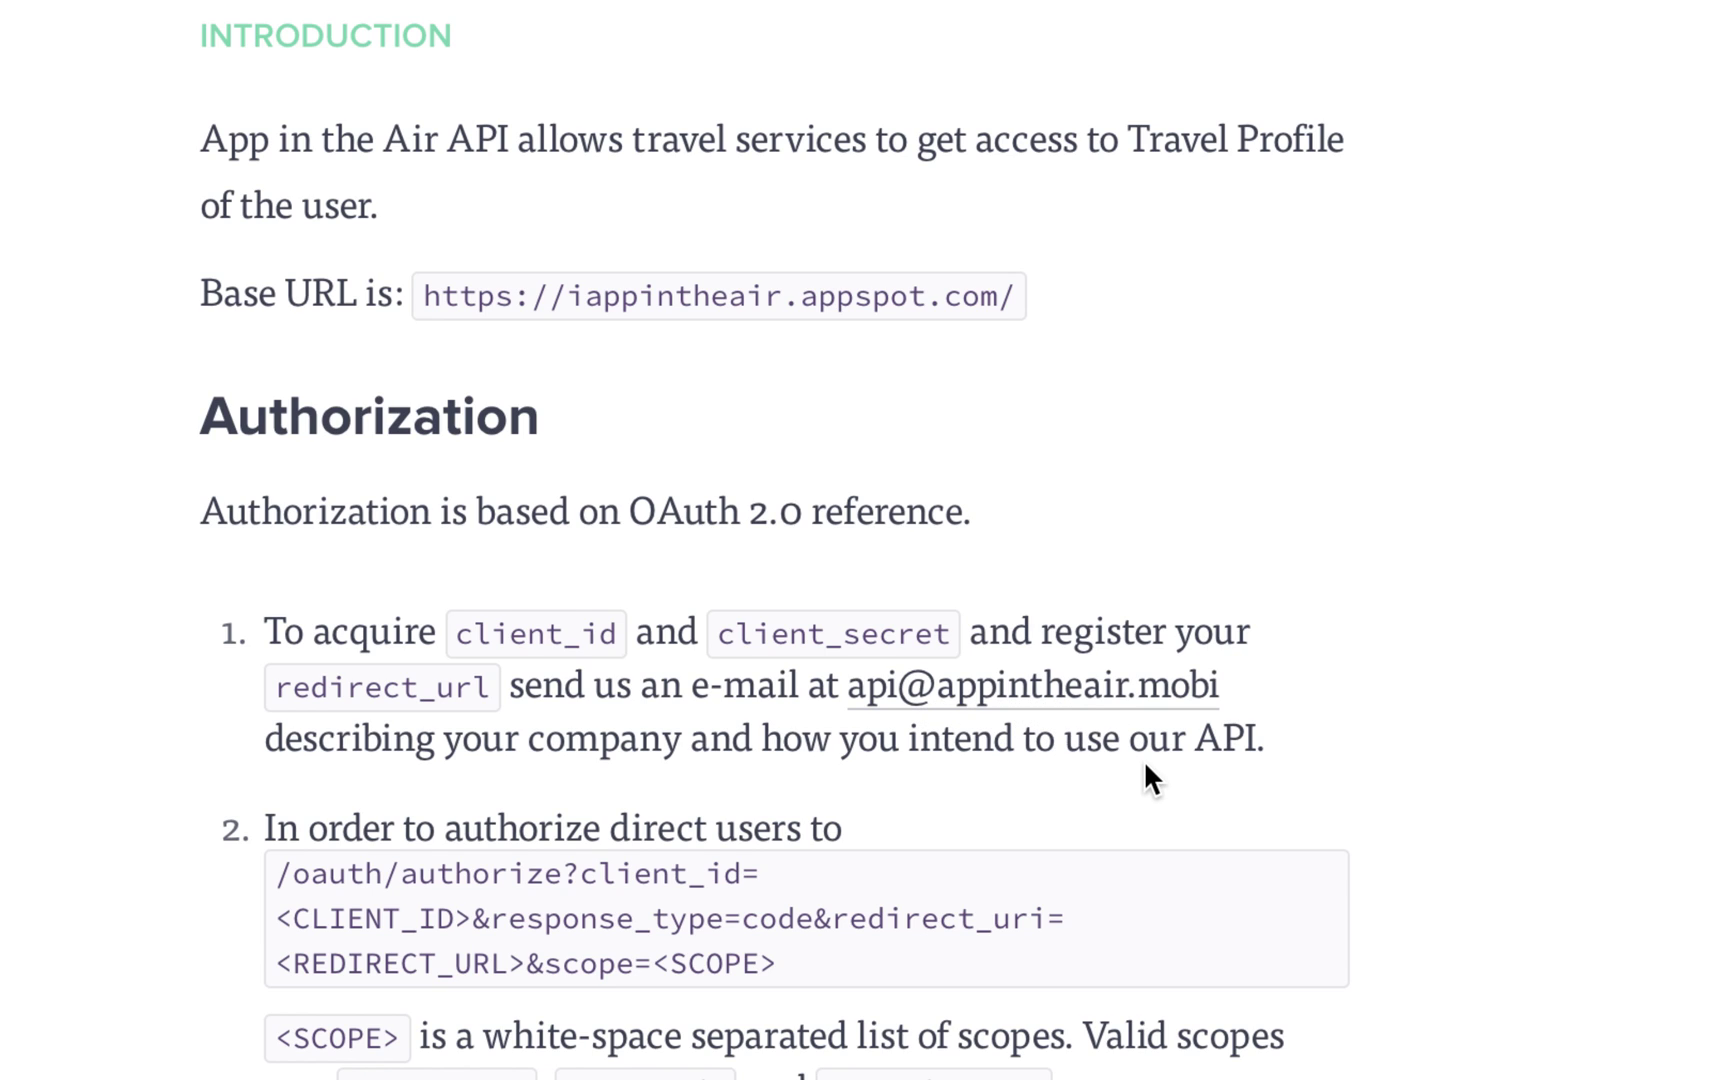
{"action": "double_click", "coordinate": [374, 687]}
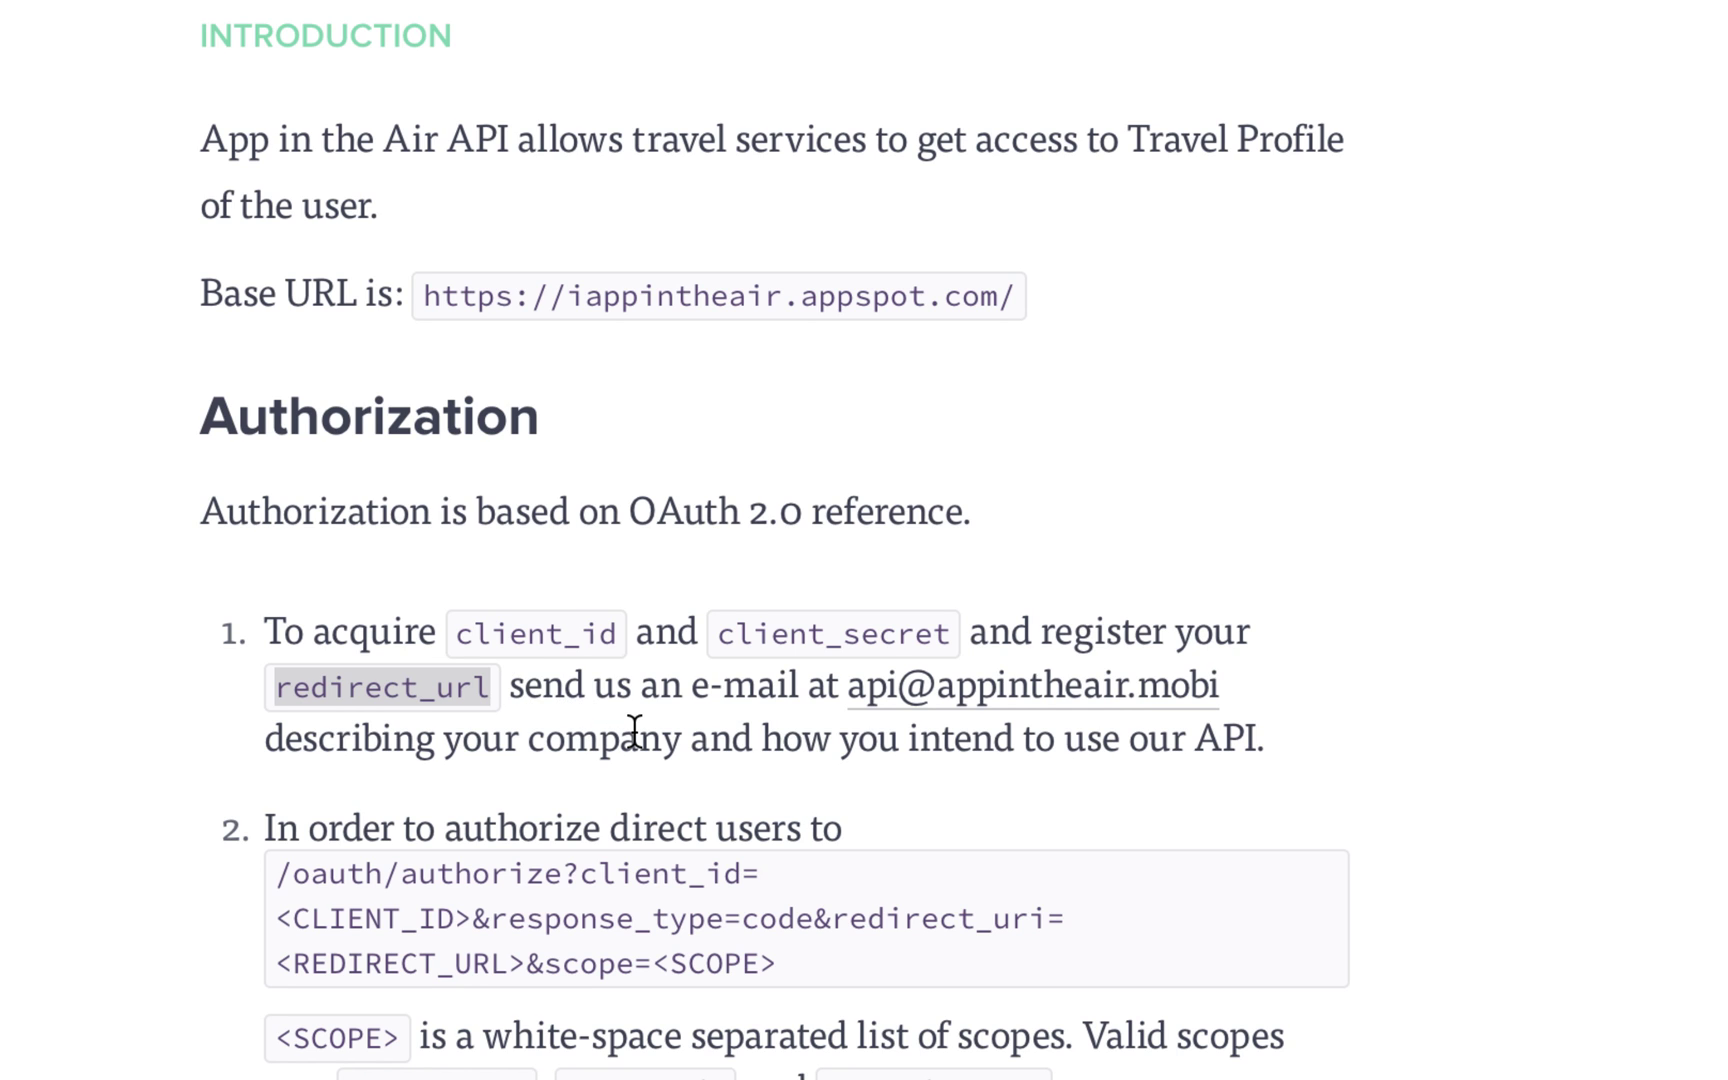
{"action": "scroll", "coordinate": [967, 720], "scroll_direction": "down", "scroll_amount": 2}
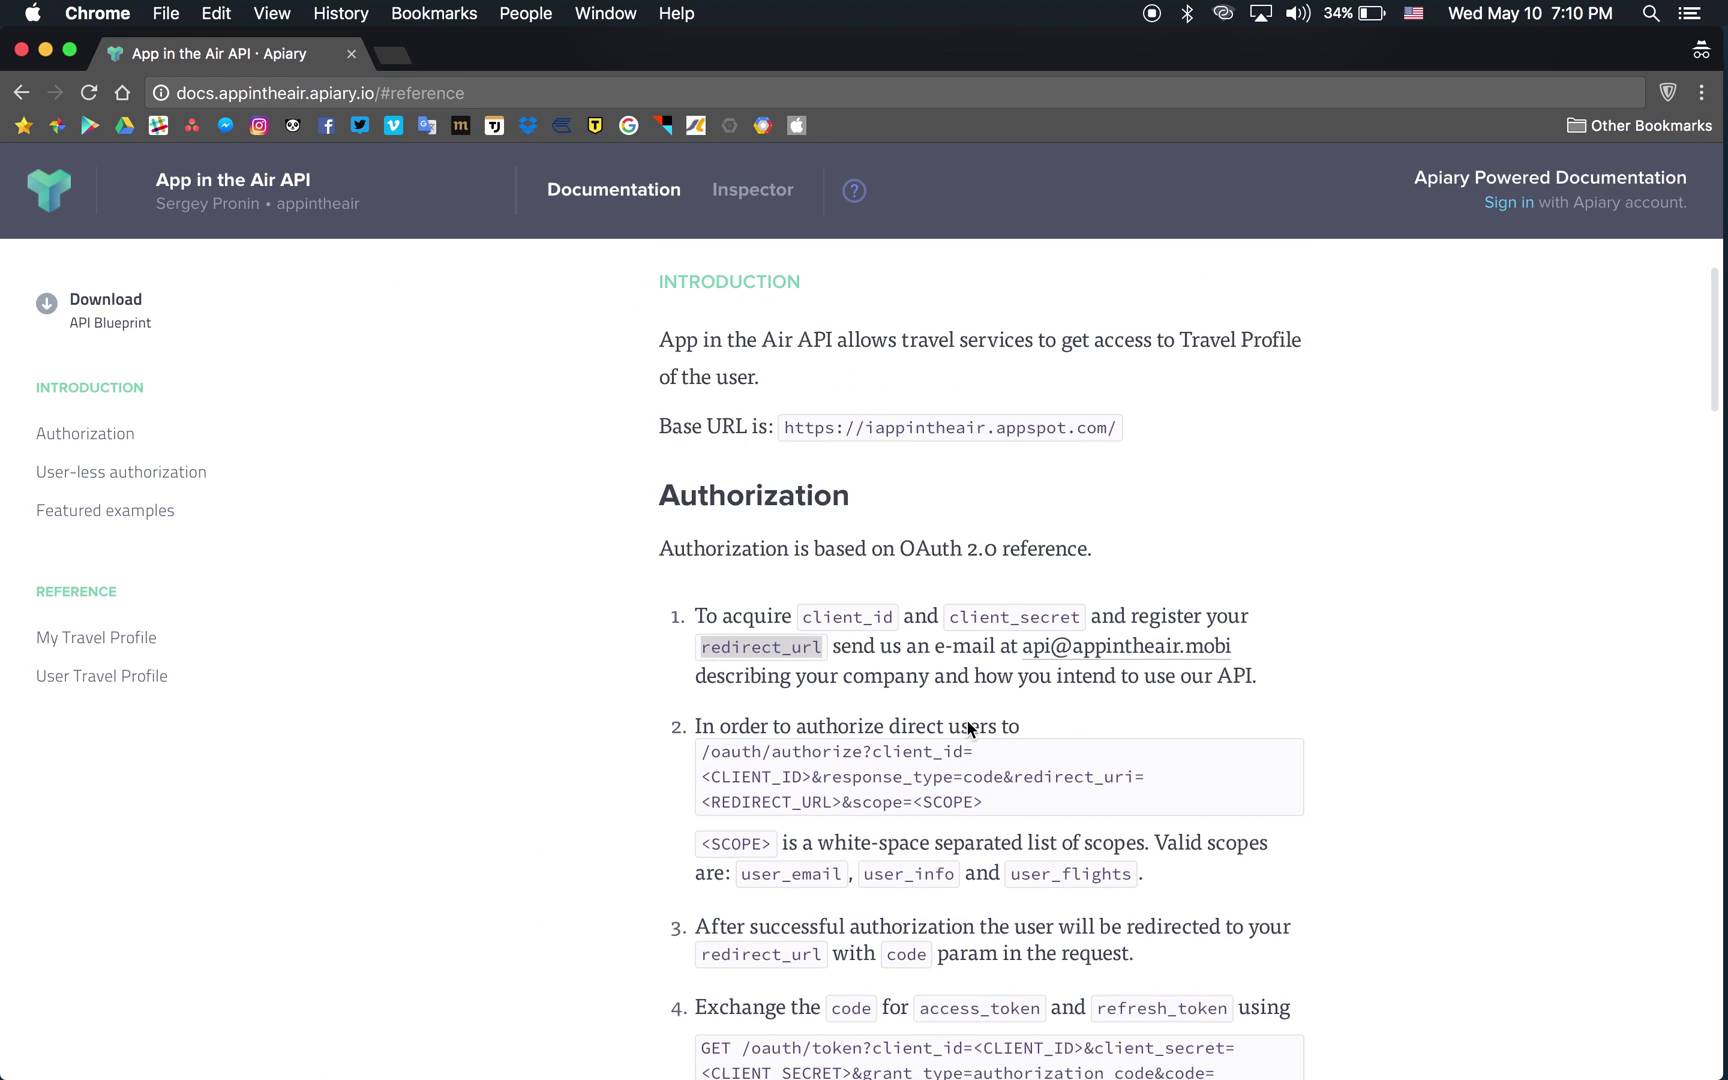
{"action": "scroll", "coordinate": [967, 720], "scroll_direction": "down", "scroll_amount": 1}
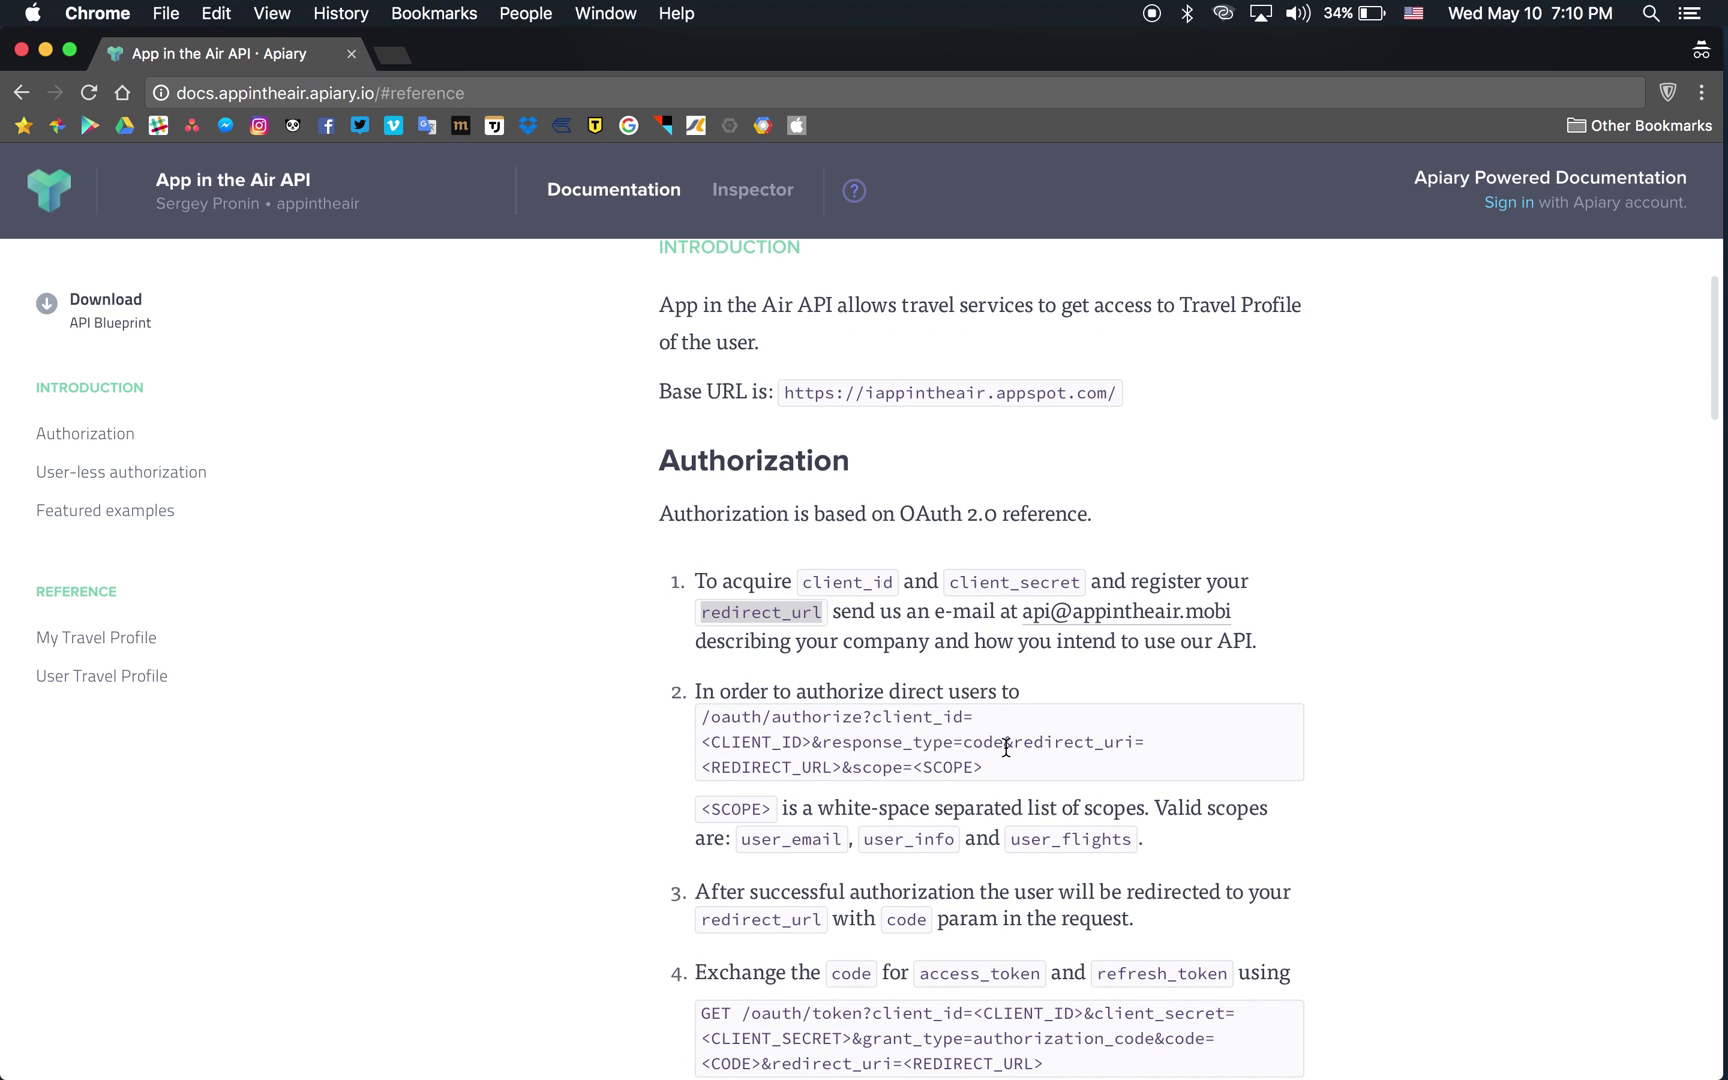
{"action": "double_click", "coordinate": [943, 718]}
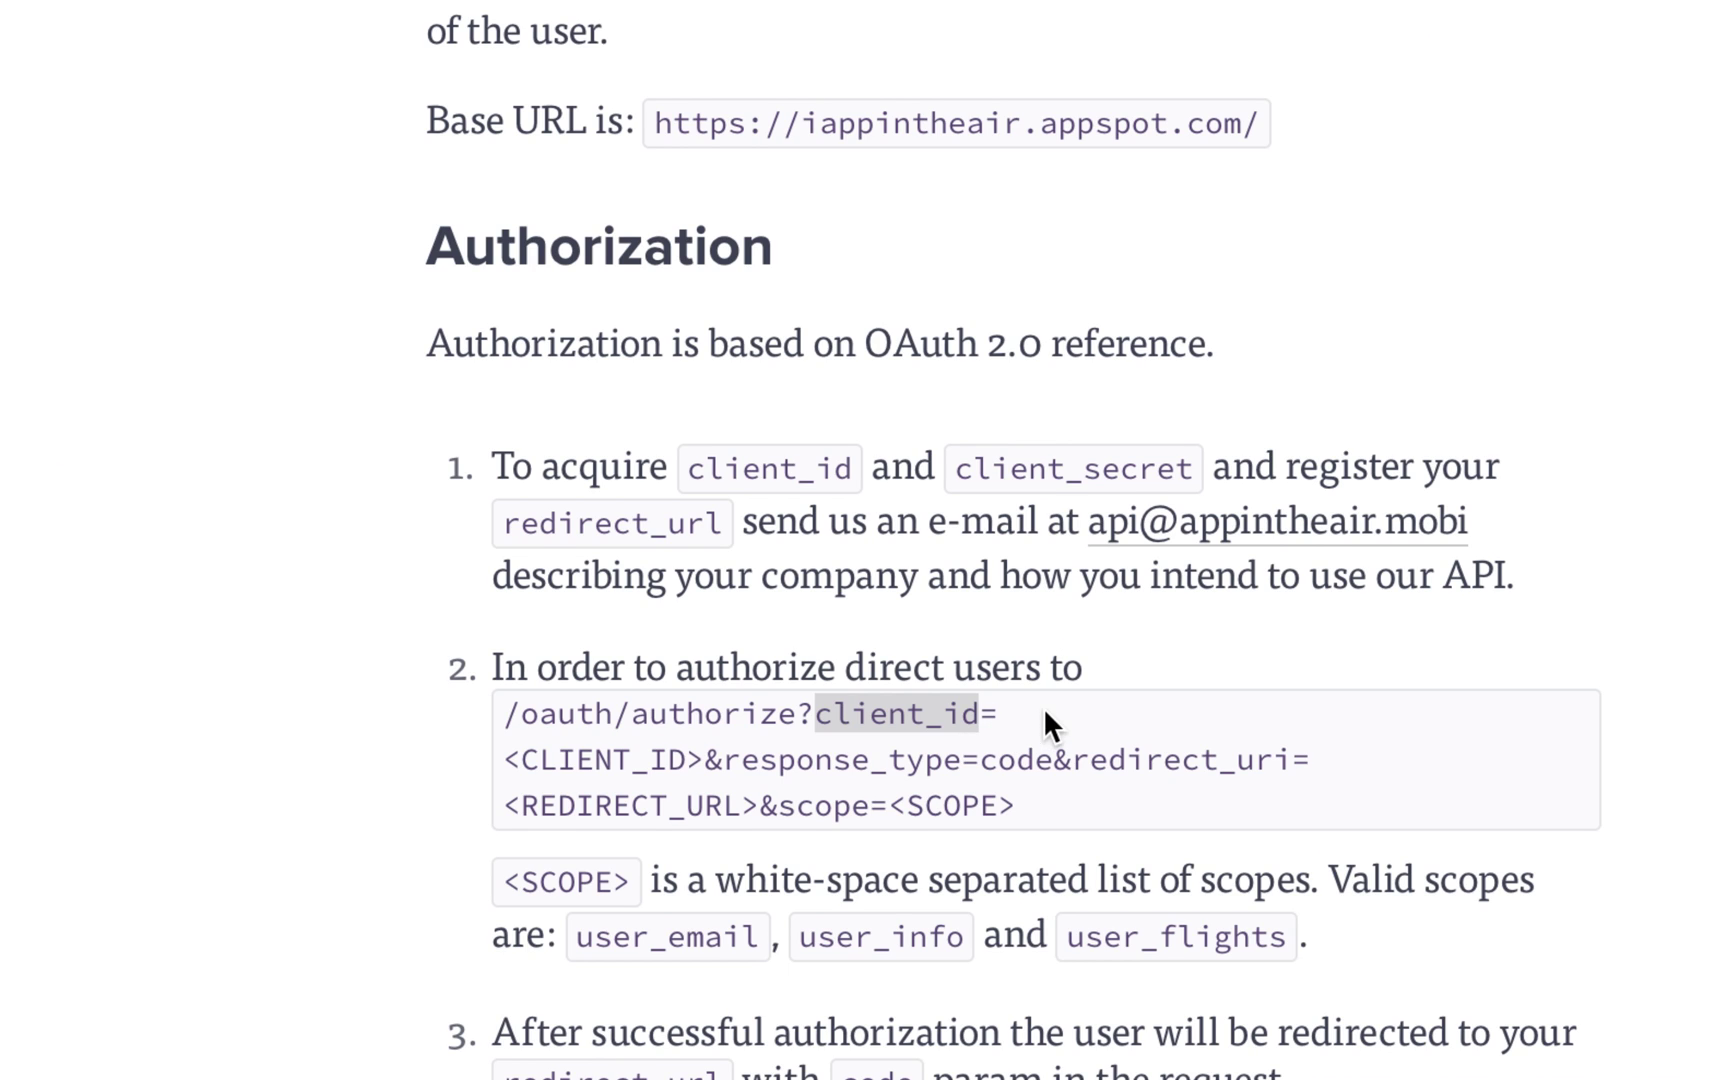
{"action": "left_click", "coordinate": [1047, 716]}
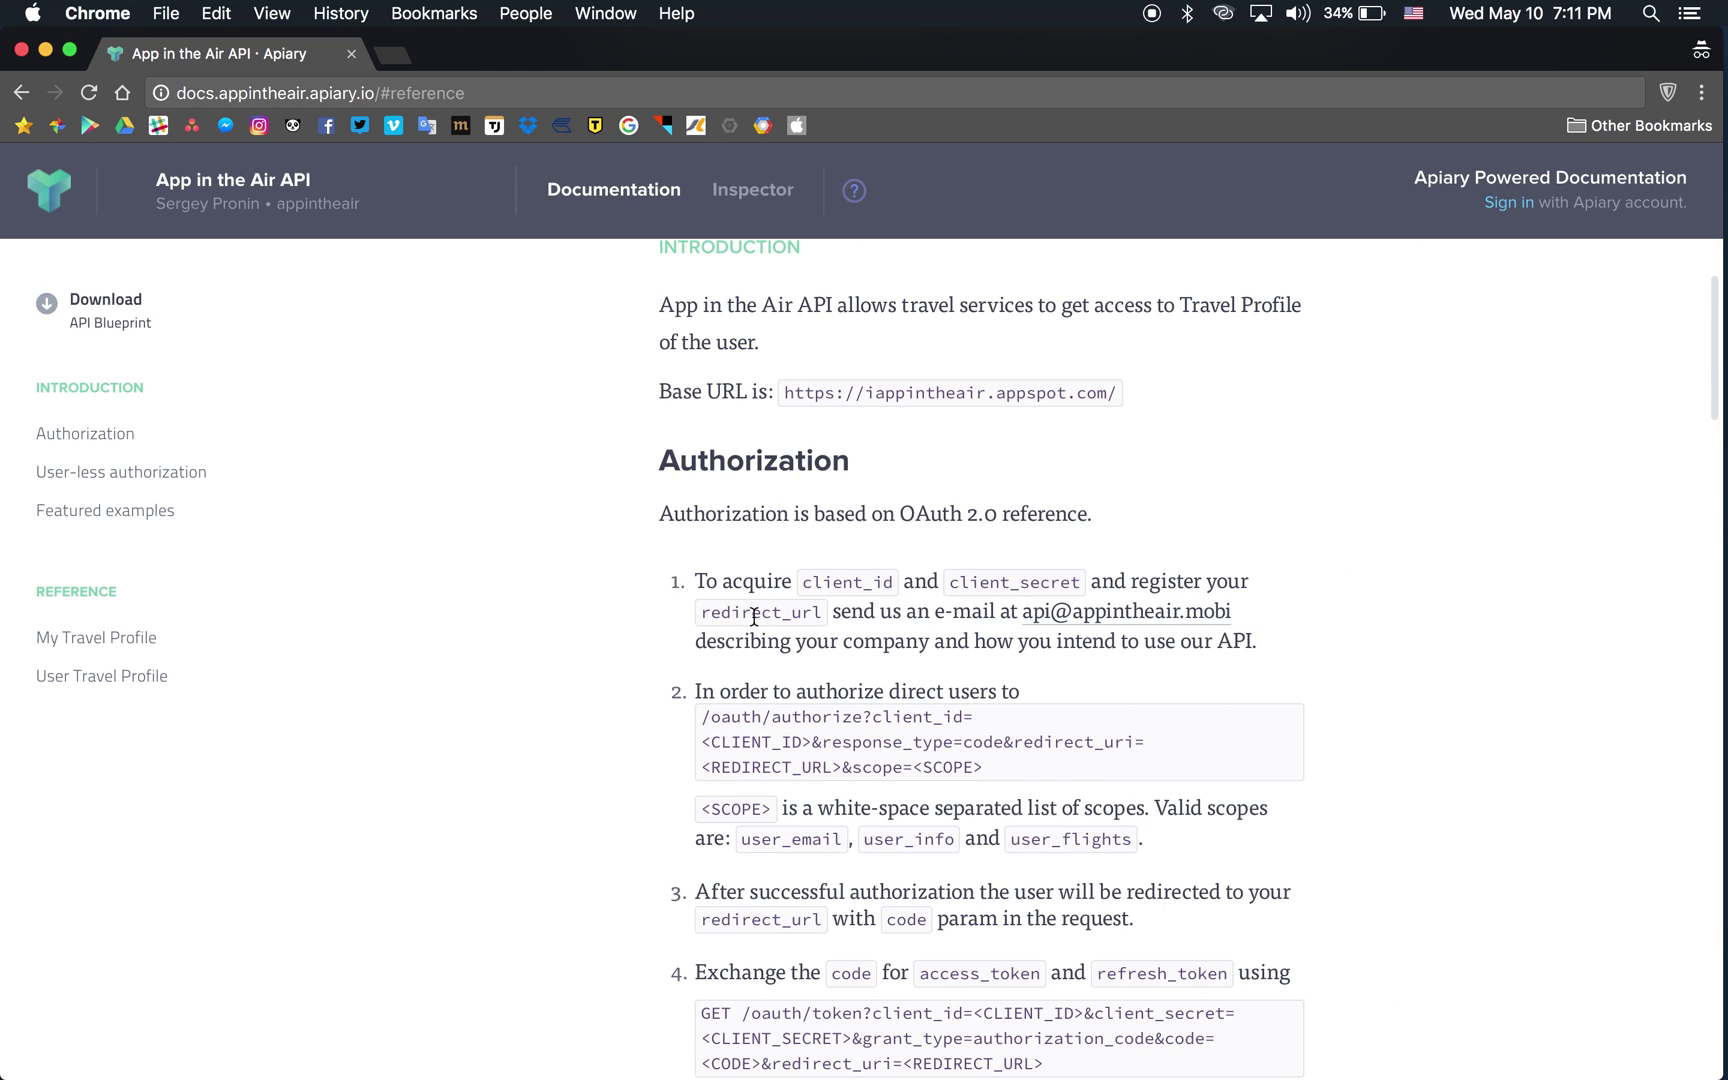
Select the /oauth/authorize URL template in step 2, then spread out all windows.
{"action": "left_click_drag", "start_coordinate": [993, 777], "coordinate": [706, 717]}
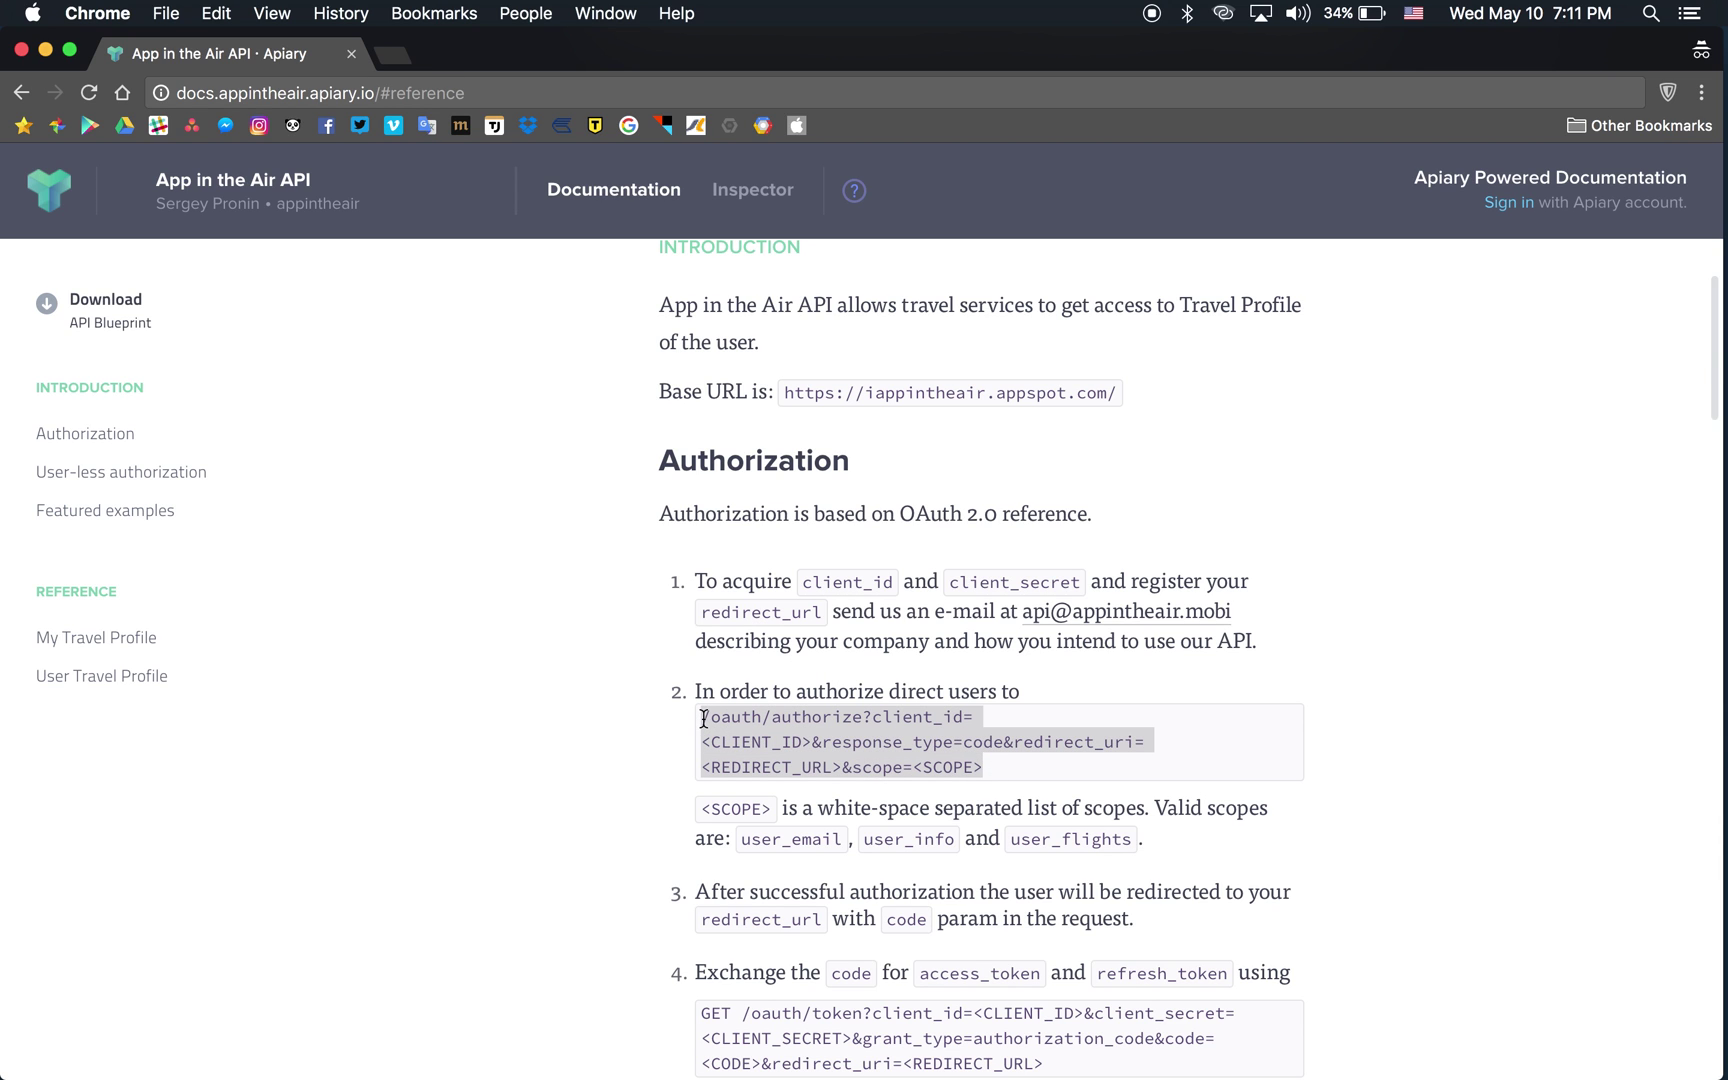
{"action": "left_click", "coordinate": [706, 700]}
{"action": "key", "text": "ctrl+Up"}
Load the editor's line 1 authorize URL in a new browser tab, reaching App in the Air login.
{"action": "left_click", "coordinate": [1405, 612]}
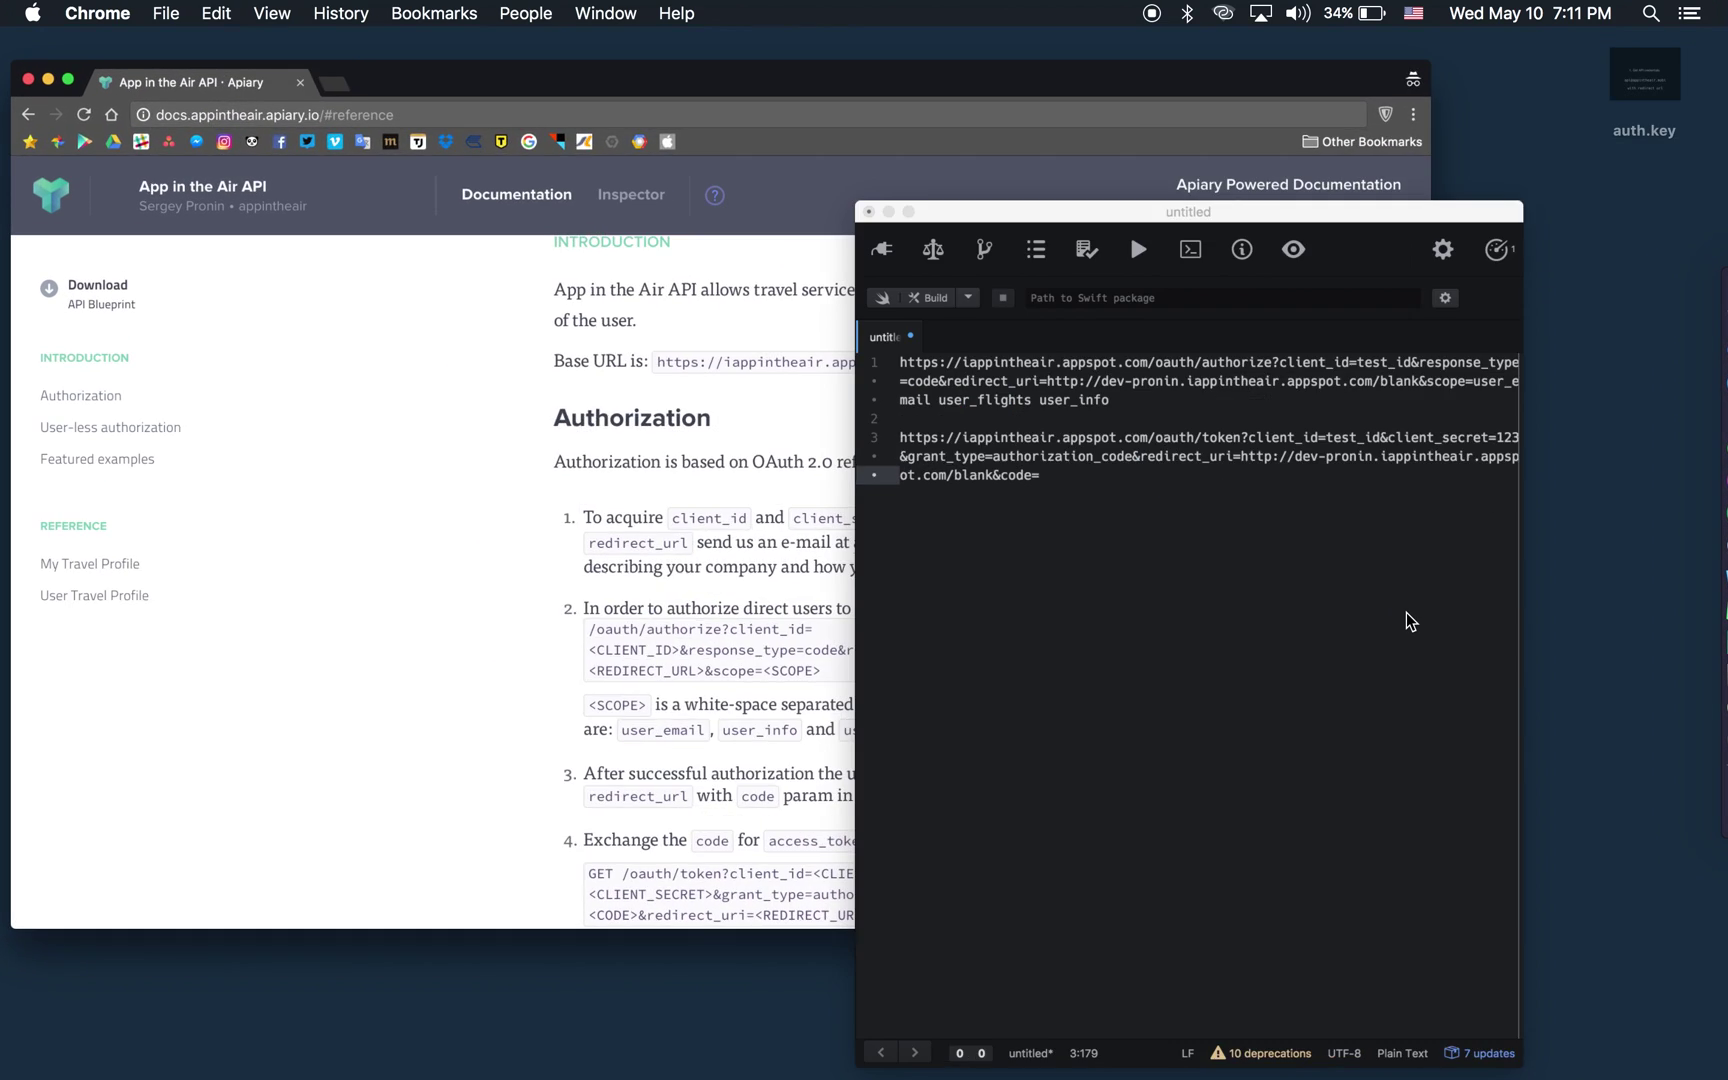
{"action": "key", "text": "super+l"}
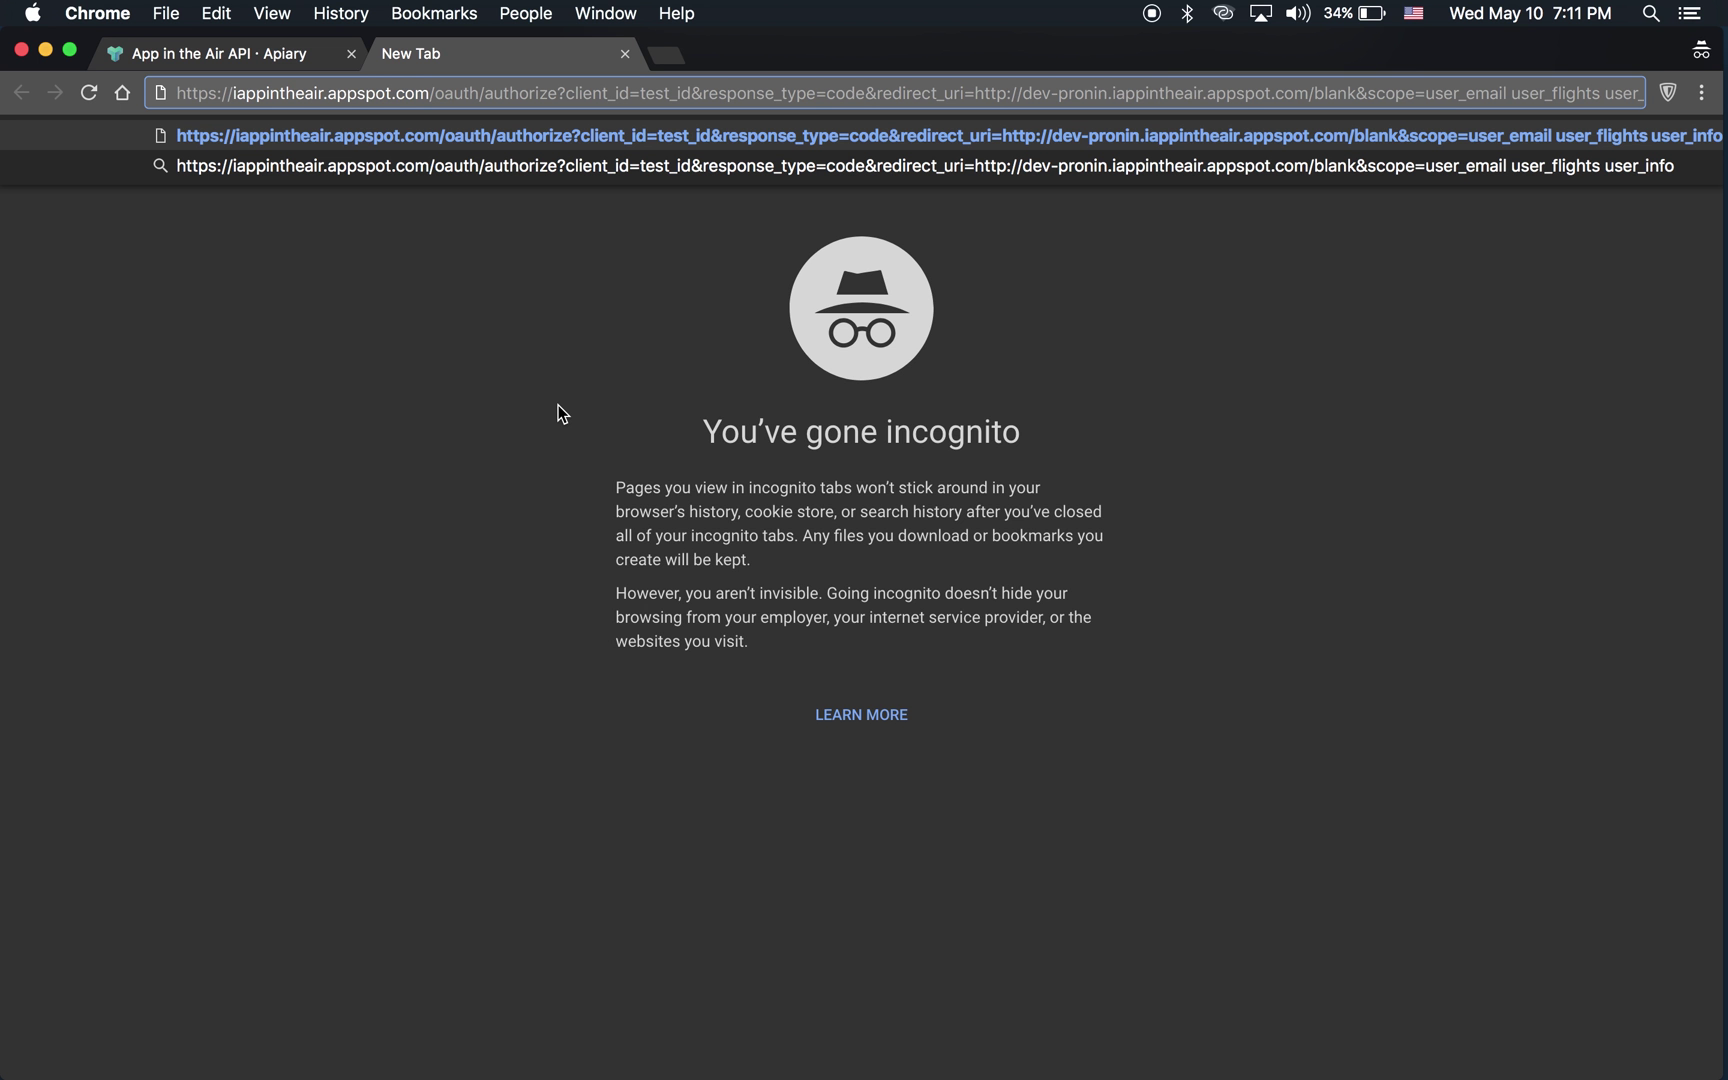
{"action": "key", "text": "Return"}
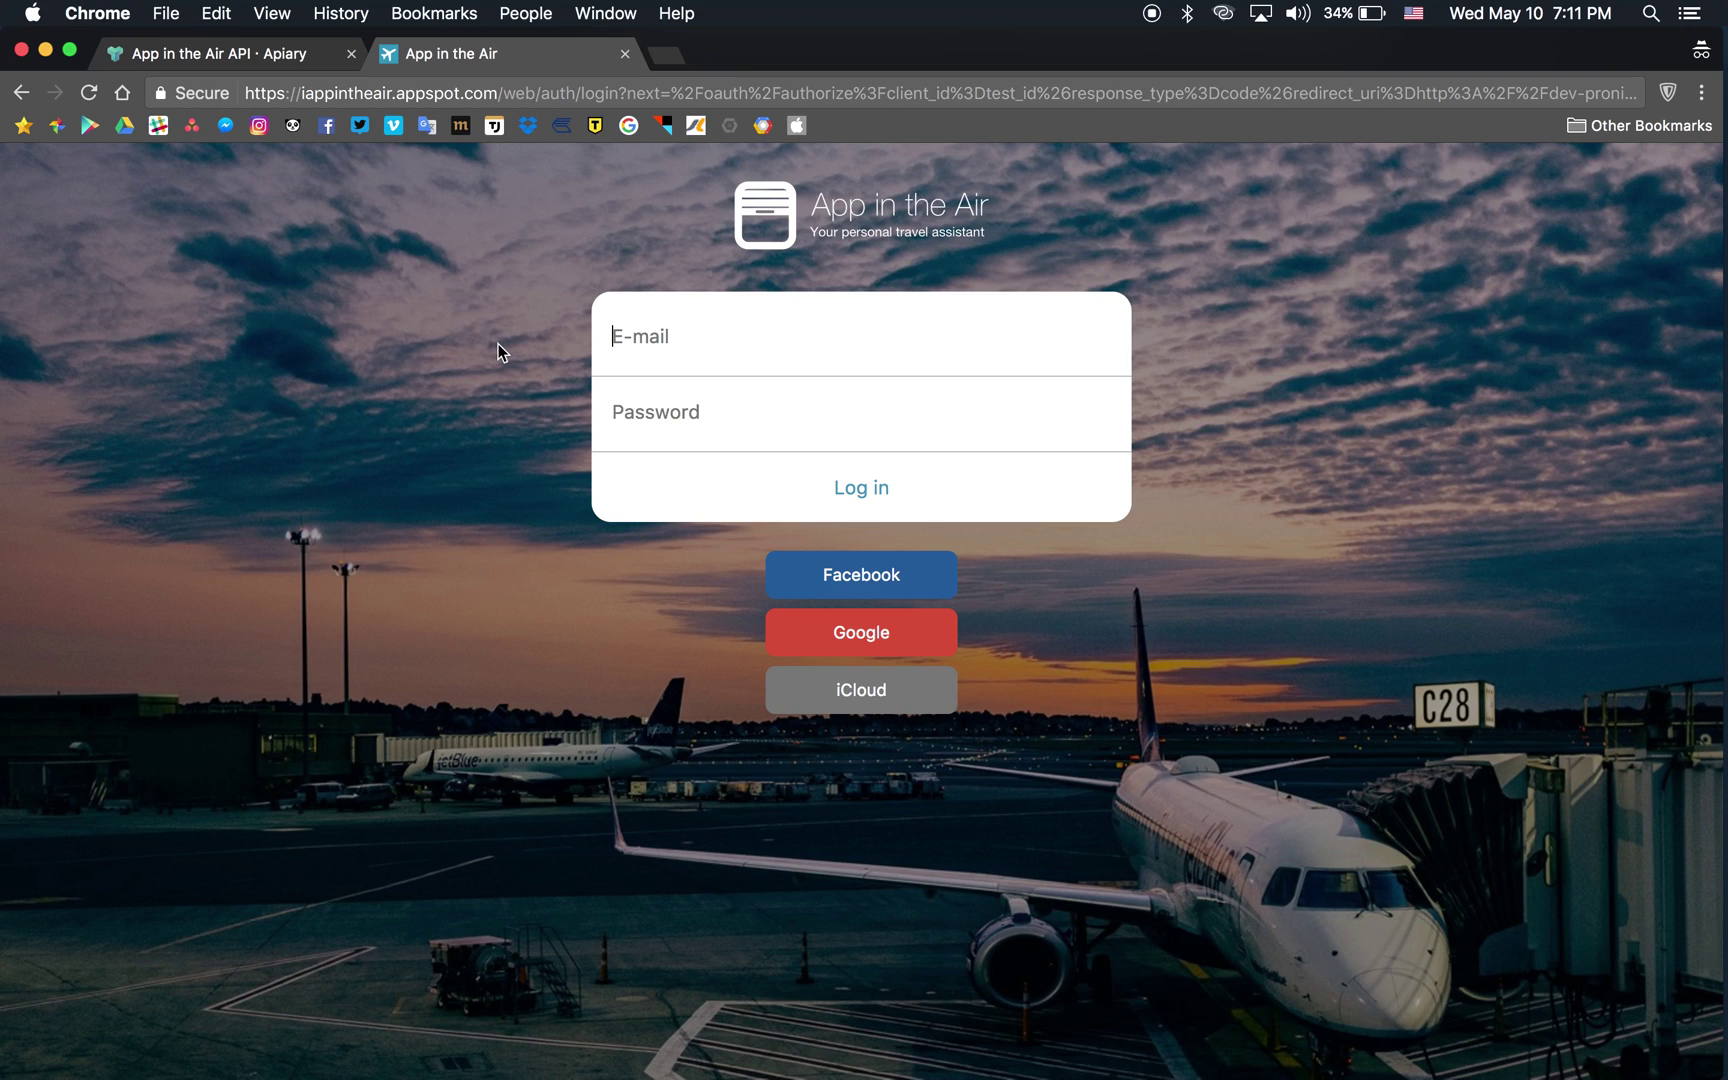
Log in with the test account e-mail and password, then select the authorization code in the URL.
{"action": "type", "text": "test"}
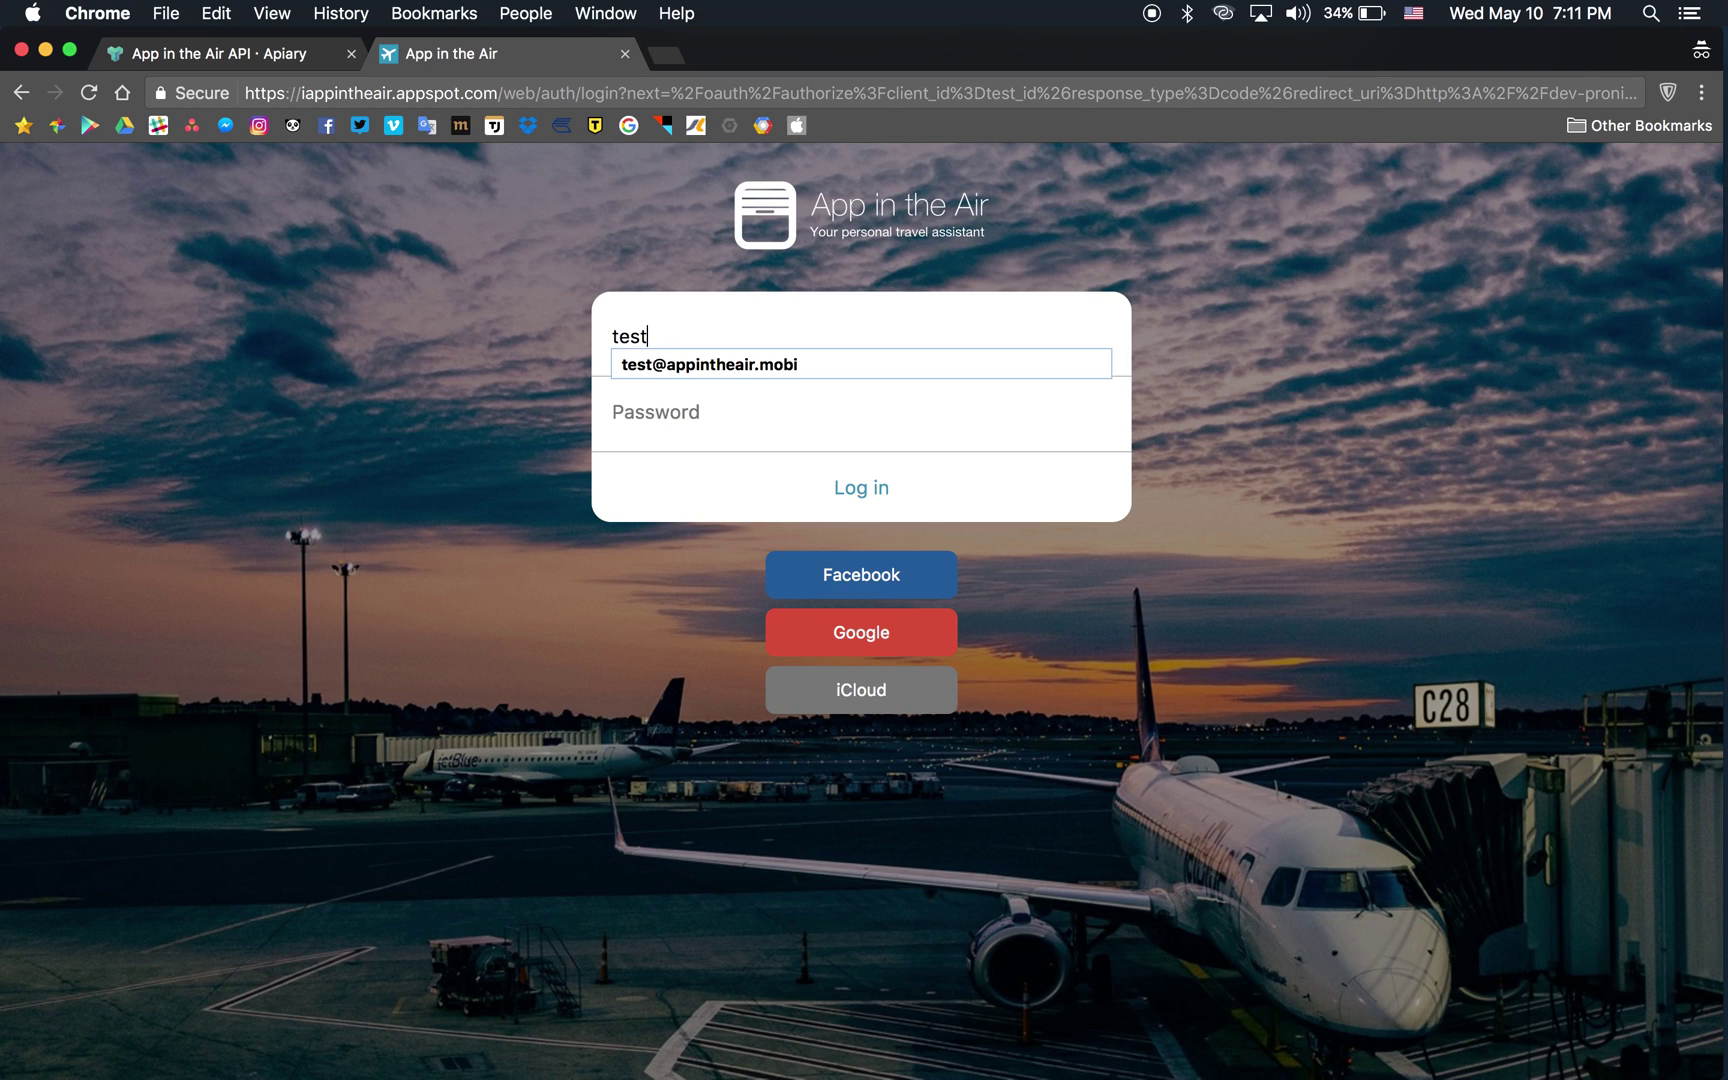
{"action": "key", "text": "Down"}
{"action": "key", "text": "Return"}
{"action": "left_click", "coordinate": [720, 408]}
{"action": "type", "text": "password"}
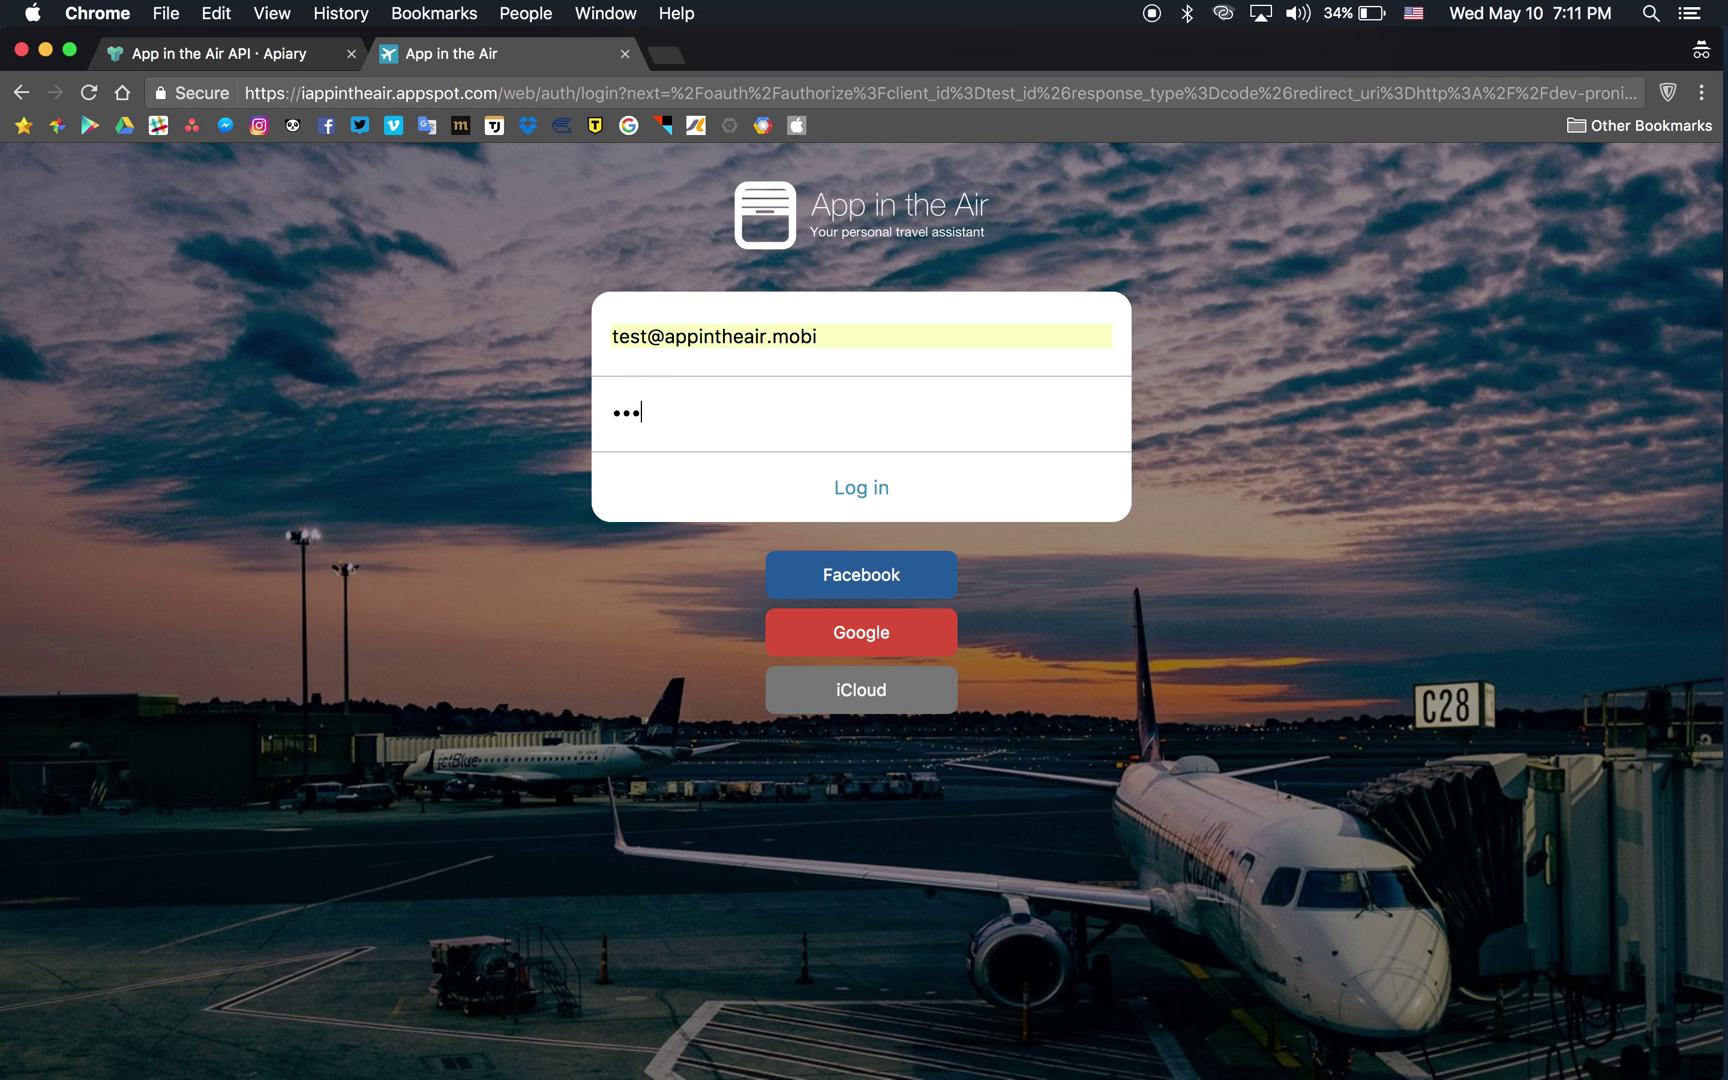
{"action": "type", "text": "123"}
{"action": "left_click", "coordinate": [855, 495]}
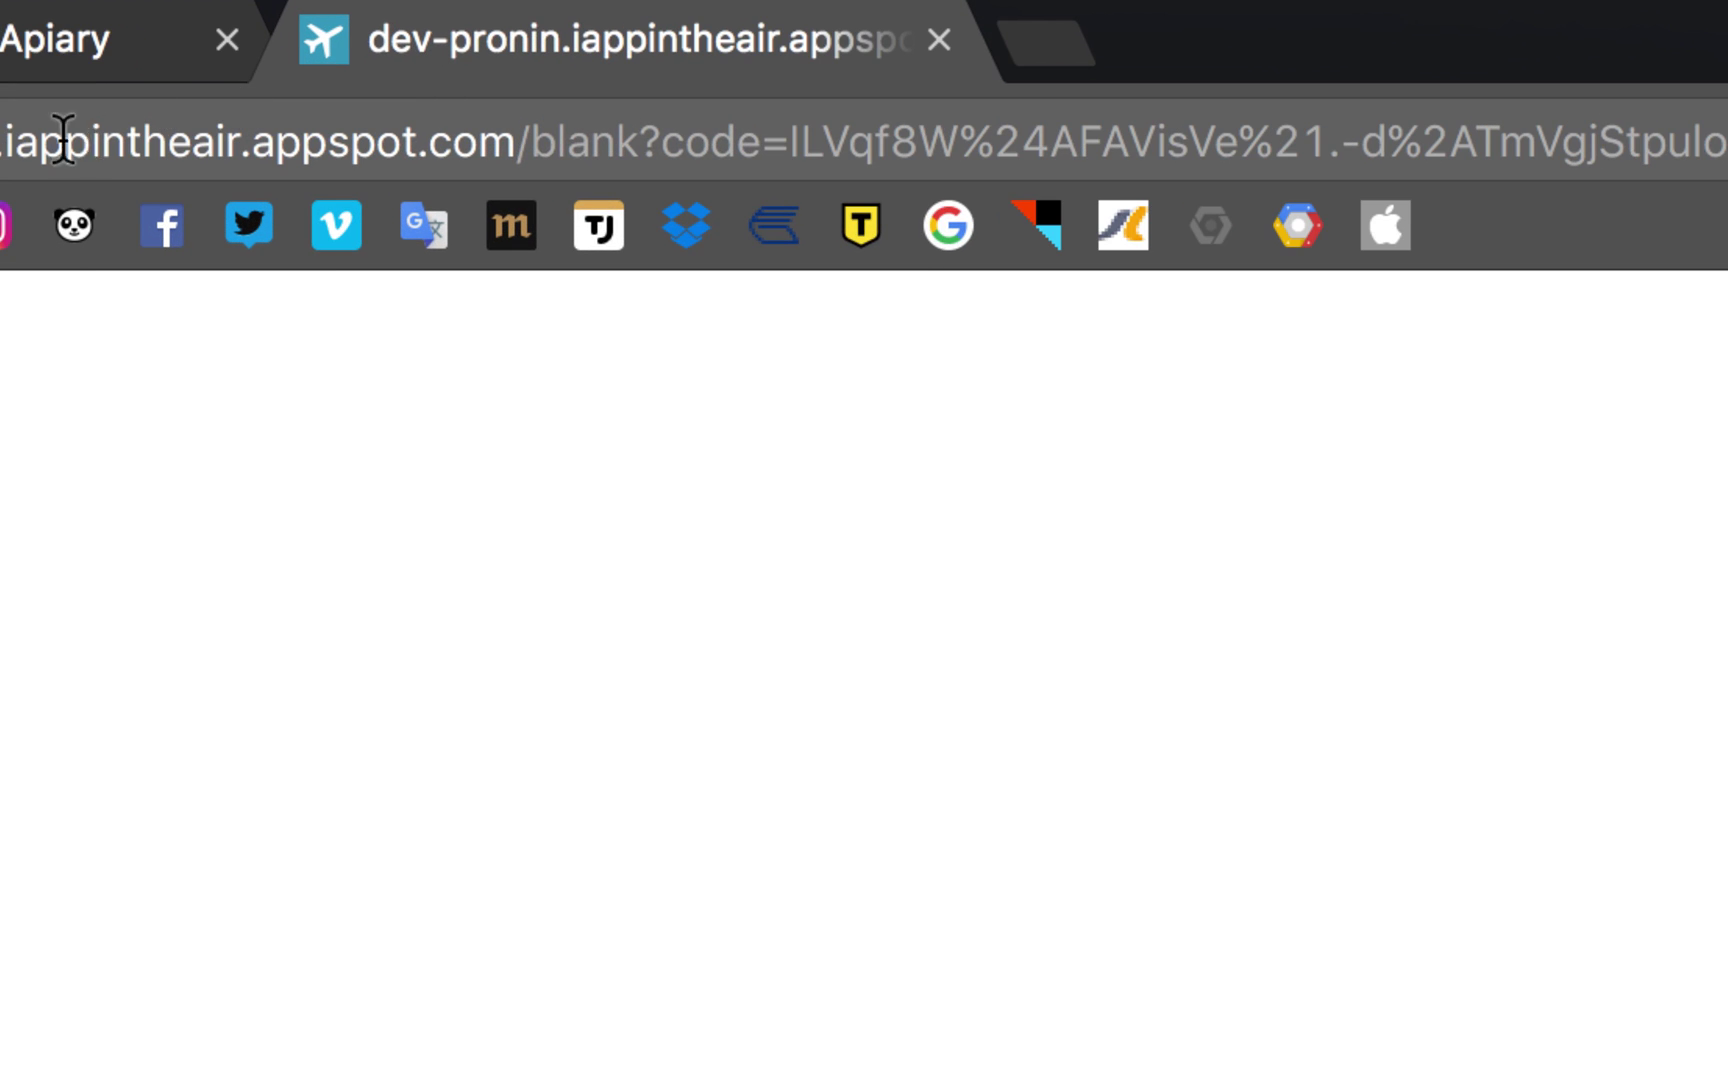
{"action": "left_click_drag", "start_coordinate": [828, 140], "coordinate": [940, 140]}
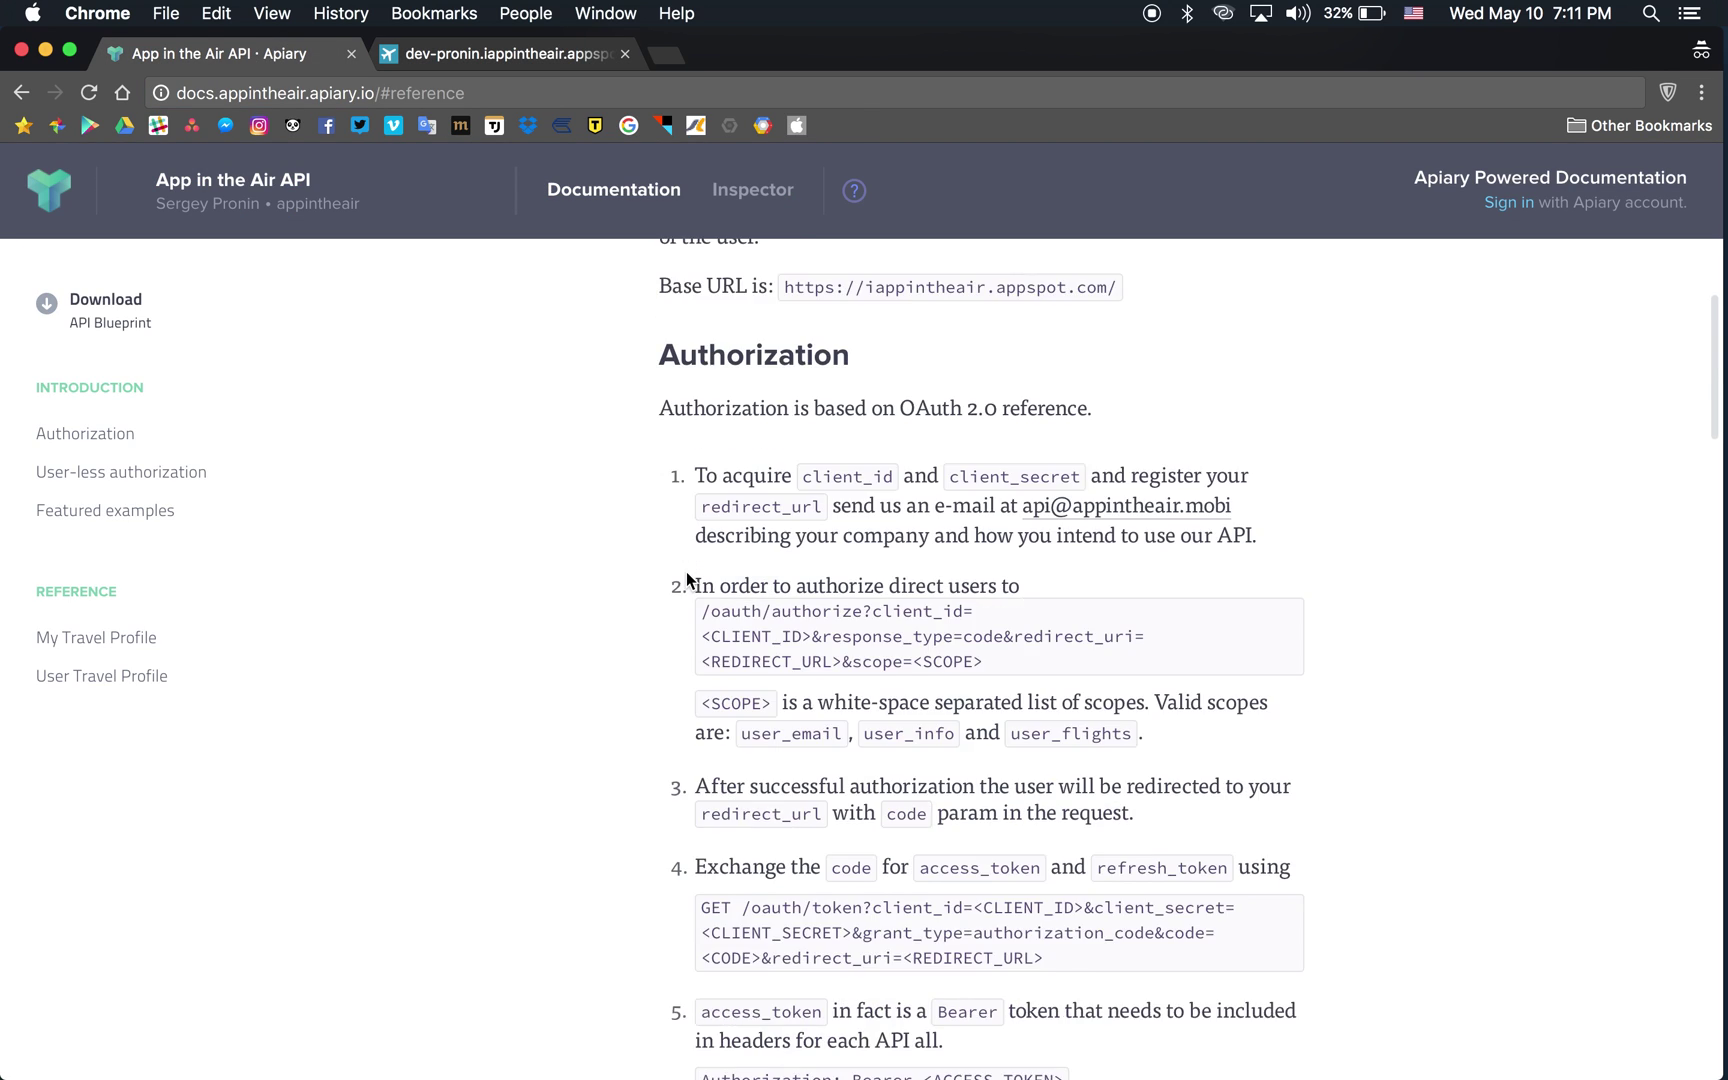
Highlight GET /oauth/token in the step 4 example, then bring the Atom editor forward.
{"action": "scroll", "coordinate": [688, 578], "scroll_direction": "down", "scroll_amount": 4}
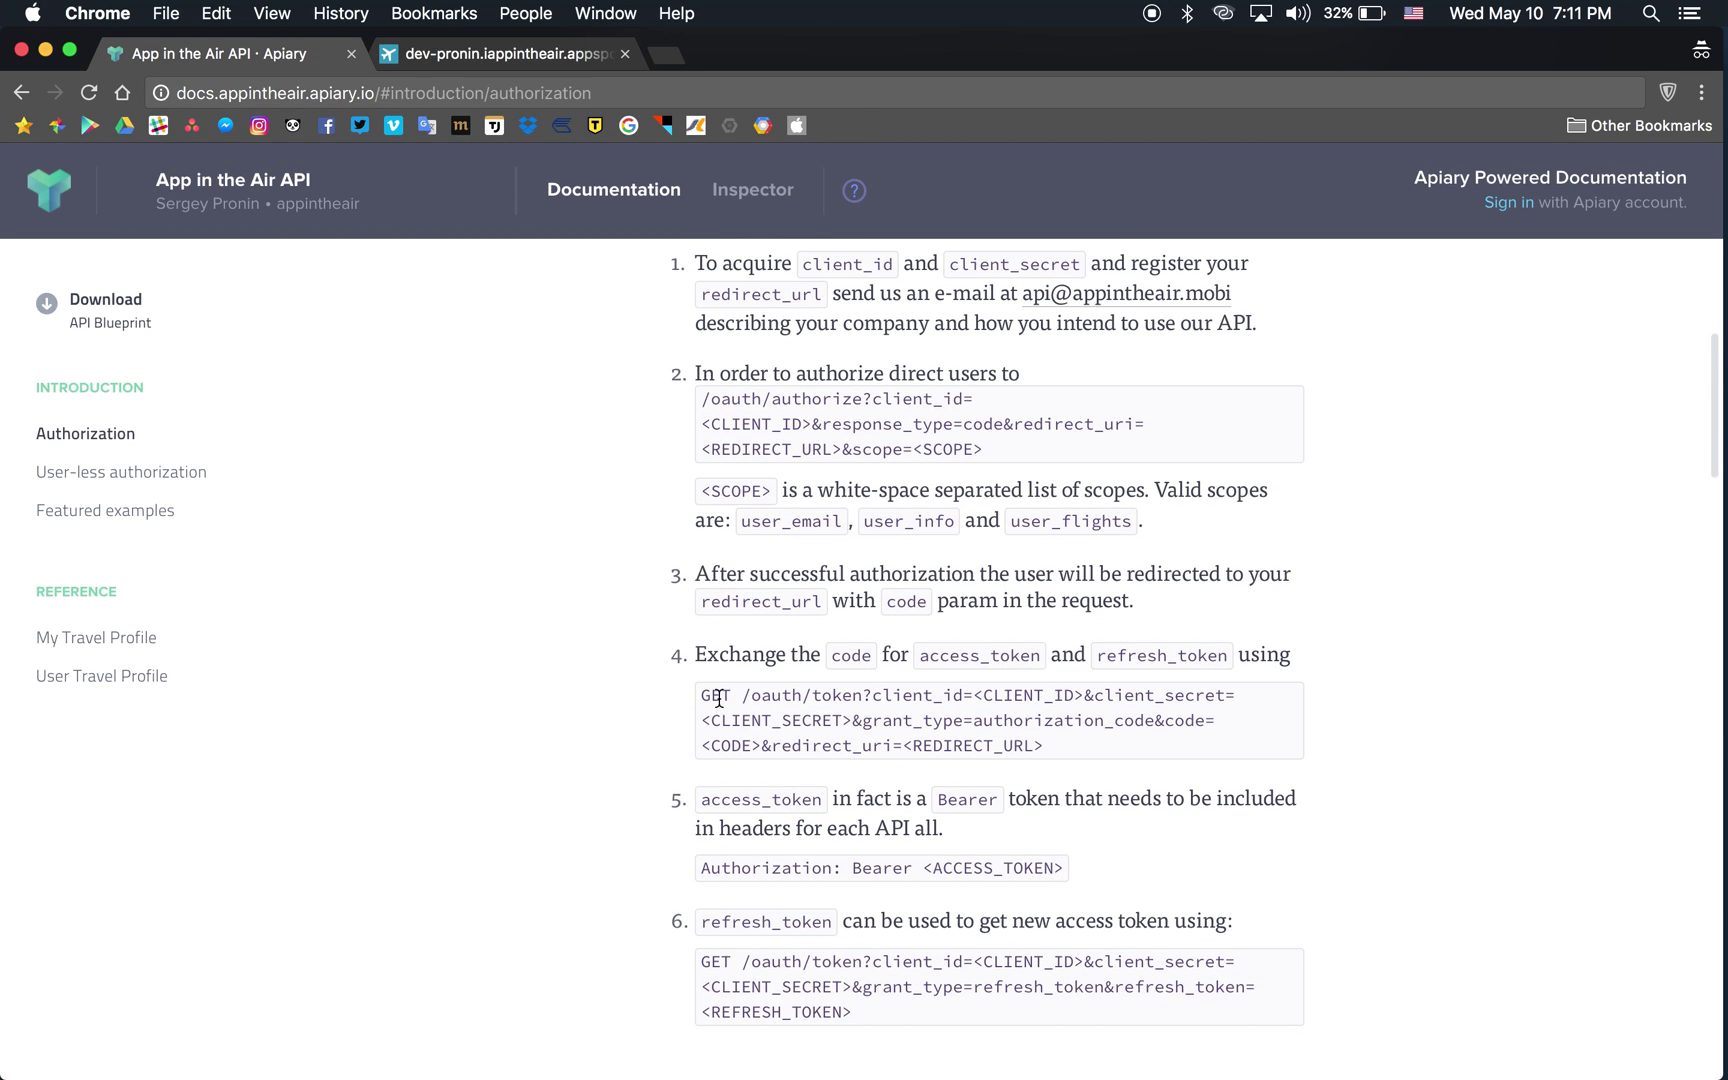
{"action": "left_click_drag", "start_coordinate": [700, 696], "coordinate": [862, 694]}
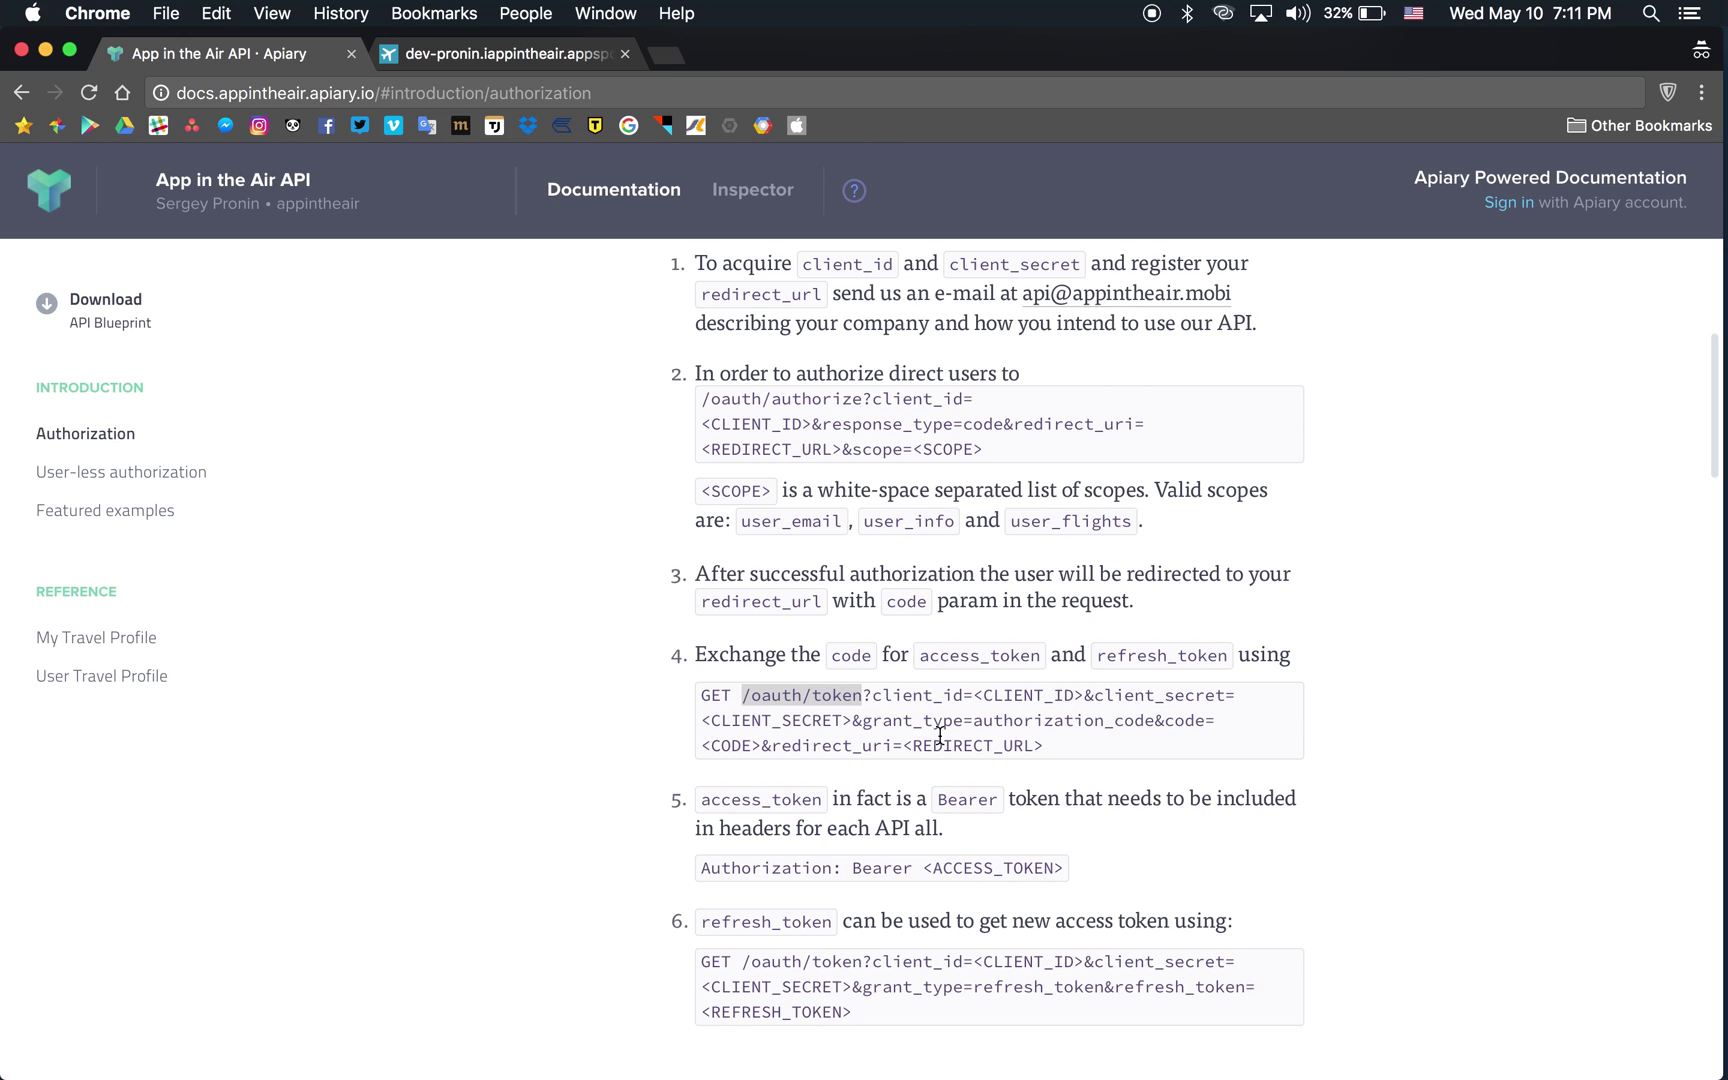
{"action": "left_click", "coordinate": [1180, 721]}
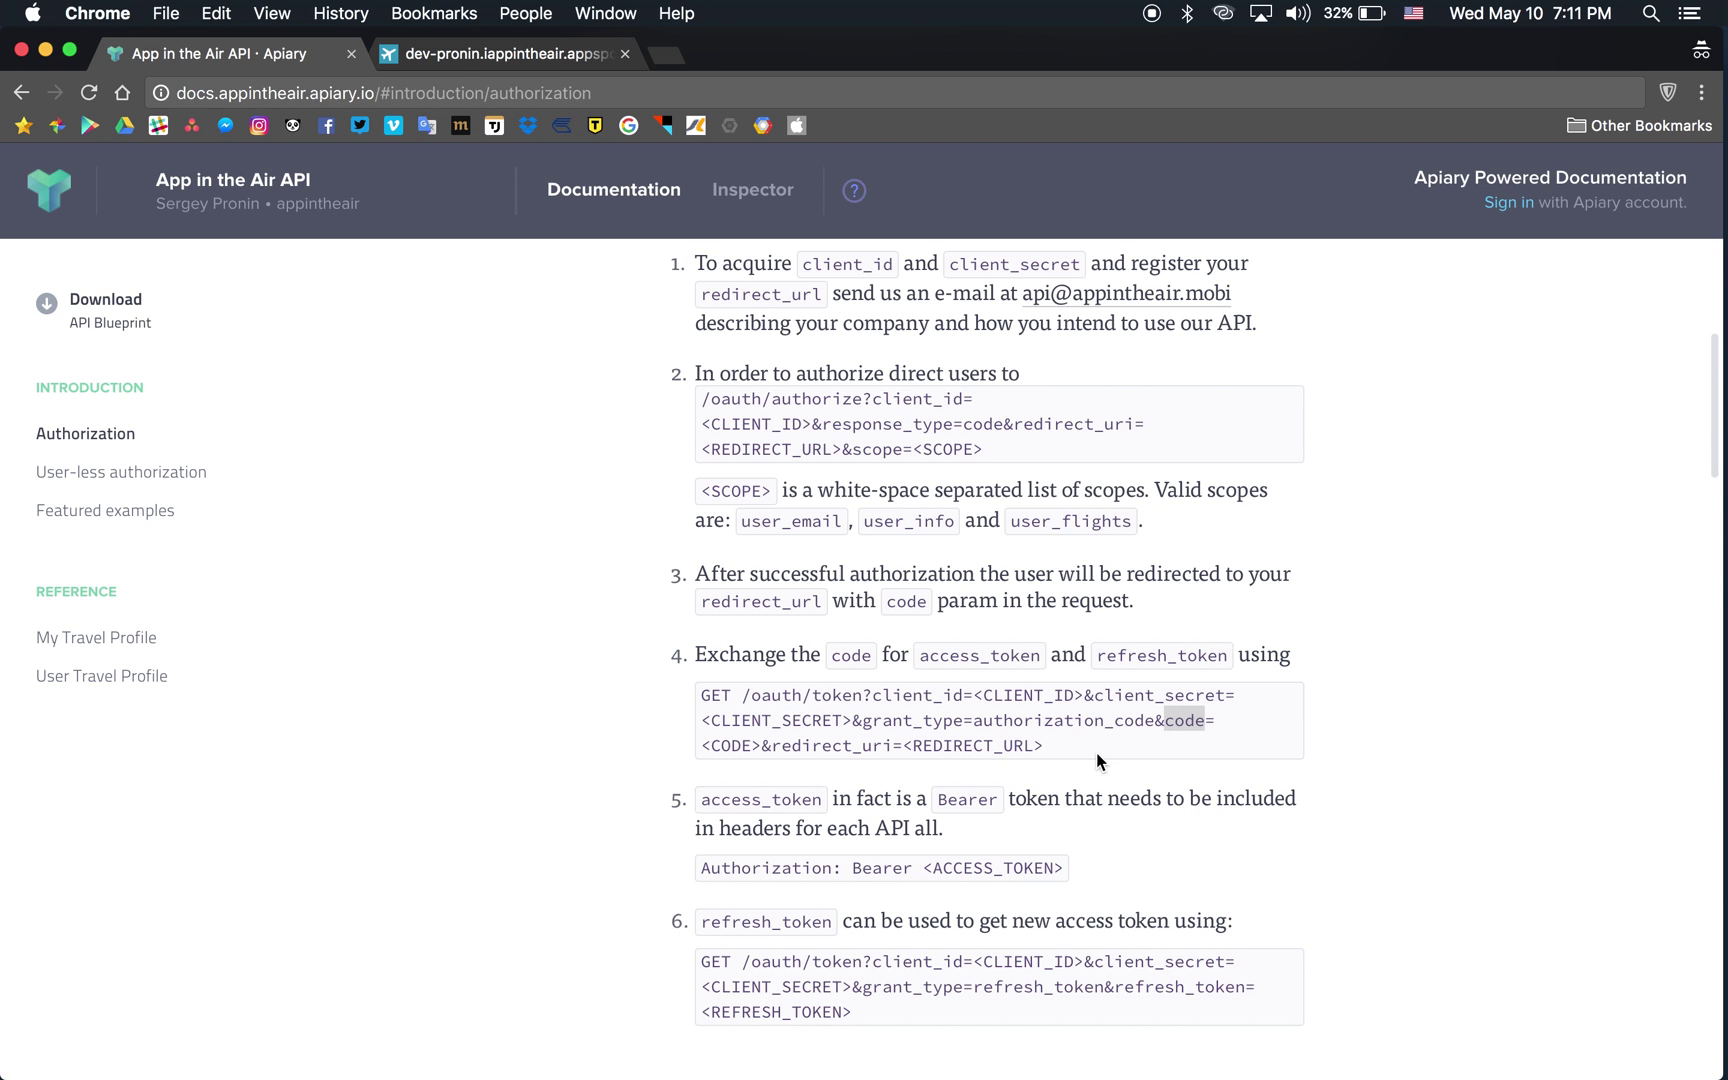
{"action": "key", "text": "ctrl+Up"}
{"action": "left_click", "coordinate": [1335, 601]}
Paste the authorization code after code= on line 3 and select the full token URL.
{"action": "left_click", "coordinate": [891, 360]}
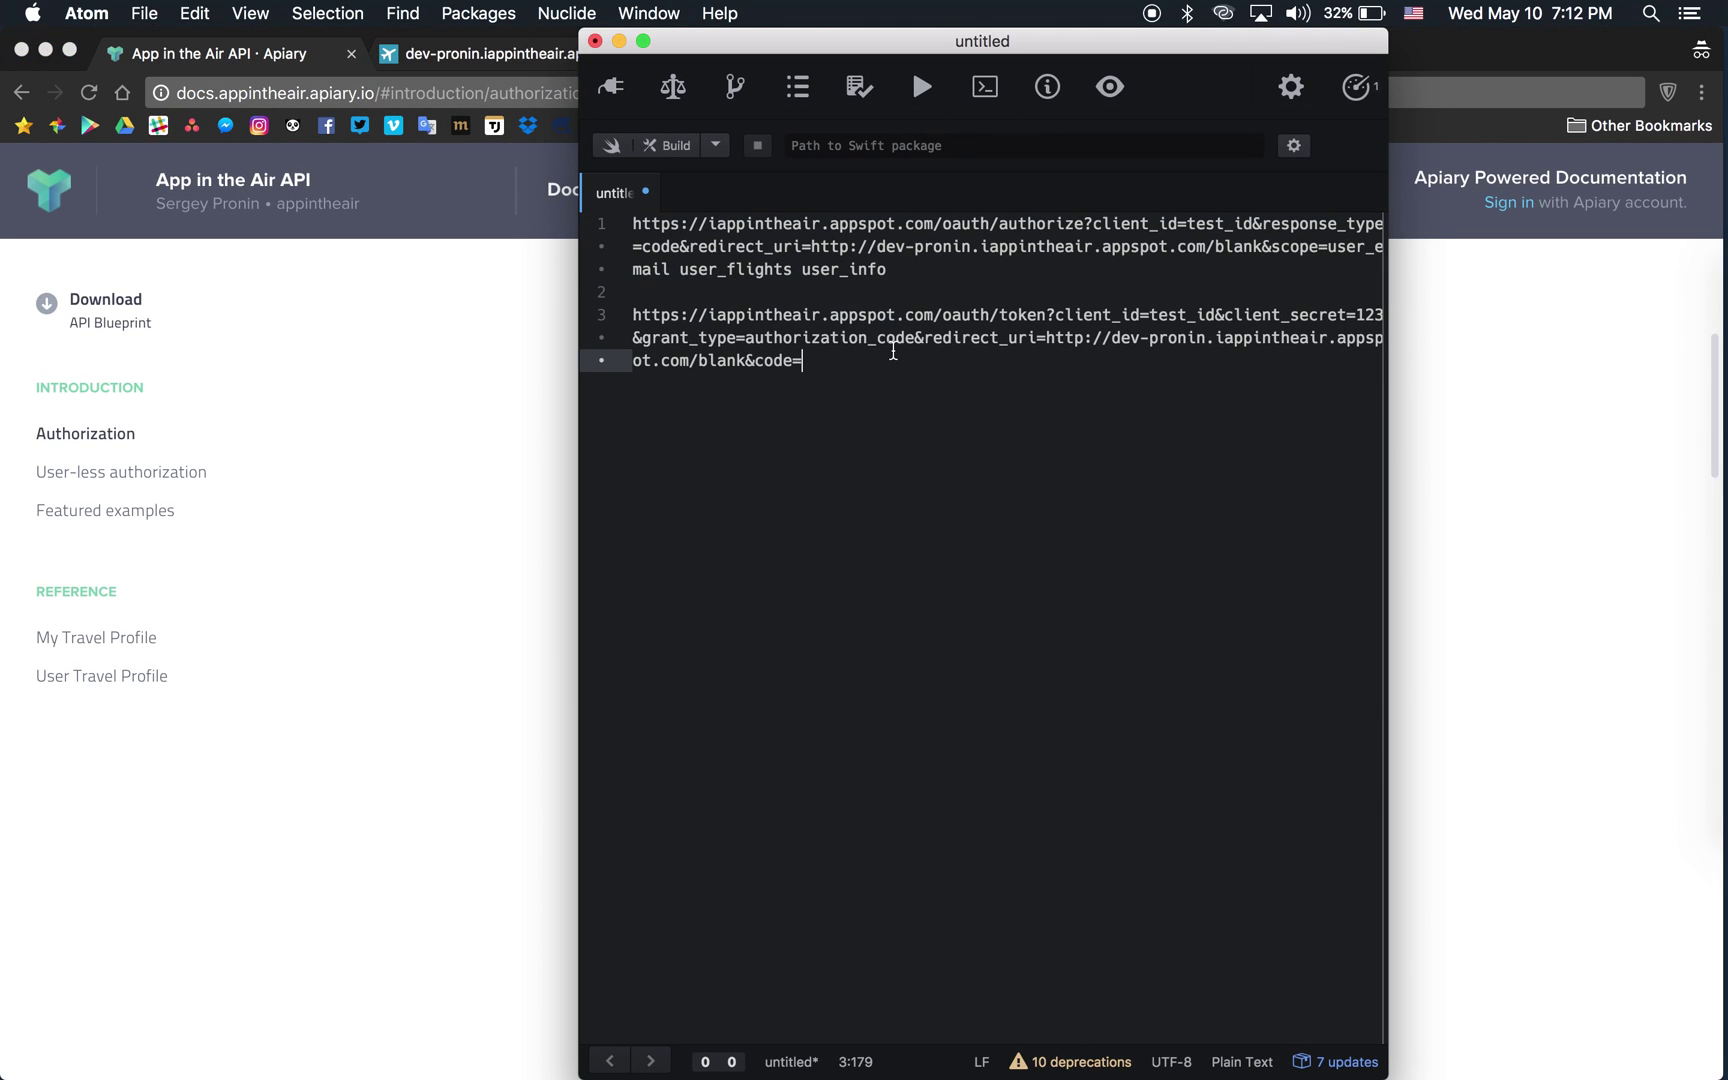
{"action": "key", "text": "super+v"}
{"action": "left_click_drag", "start_coordinate": [1061, 405], "coordinate": [1008, 337]}
{"action": "key", "text": "super+shift+Left"}
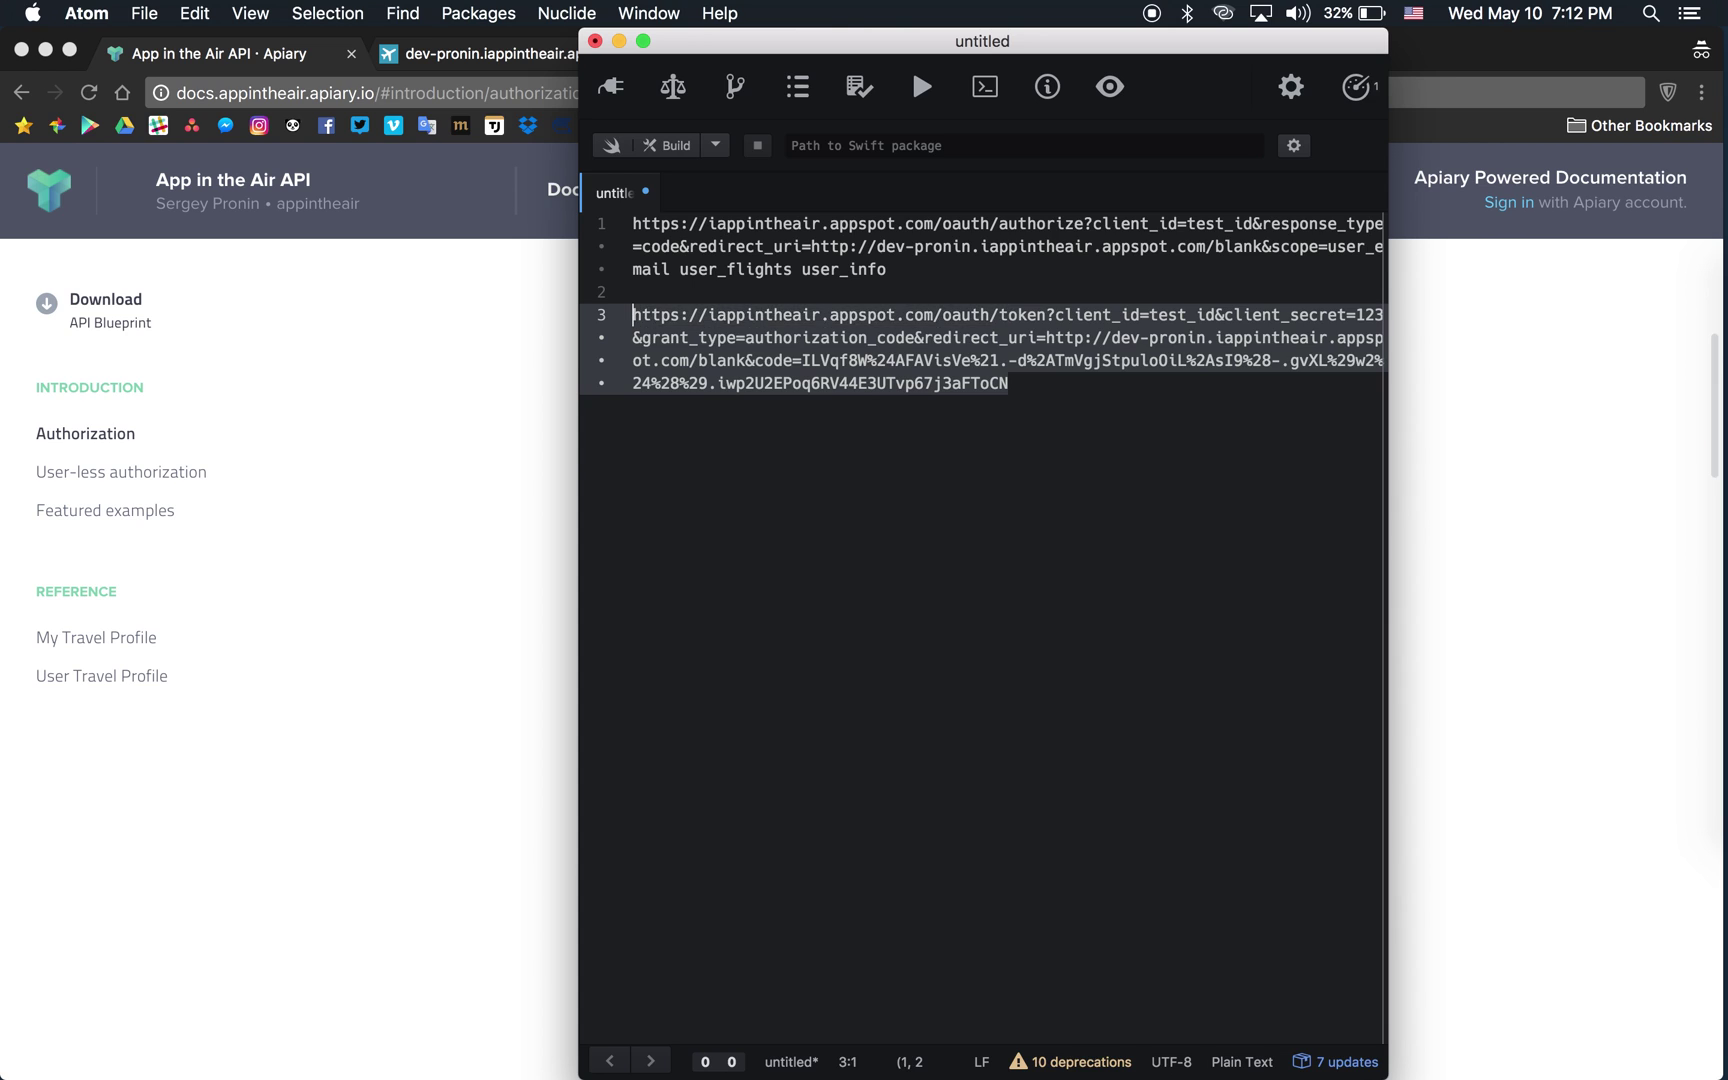
{"action": "left_click", "coordinate": [487, 364]}
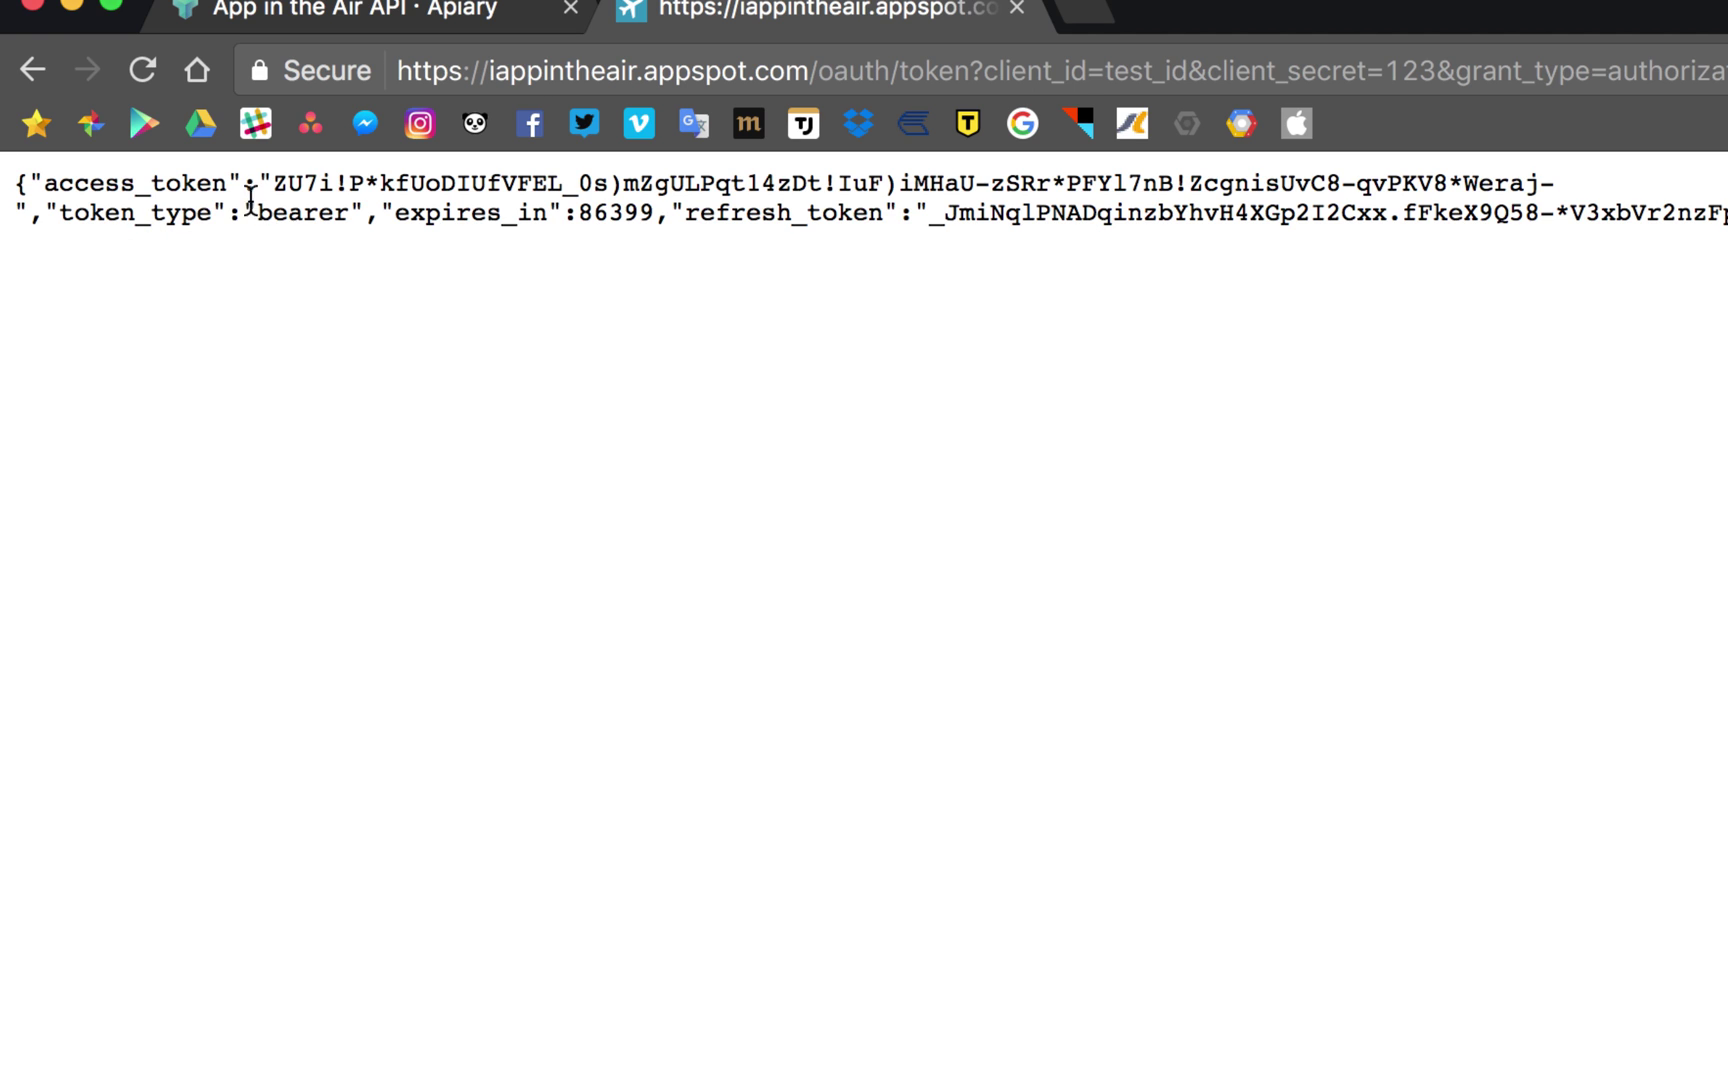
Inspect access_token, refresh_token and expires_in in the JSON, then select the access token value.
{"action": "double_click", "coordinate": [178, 184]}
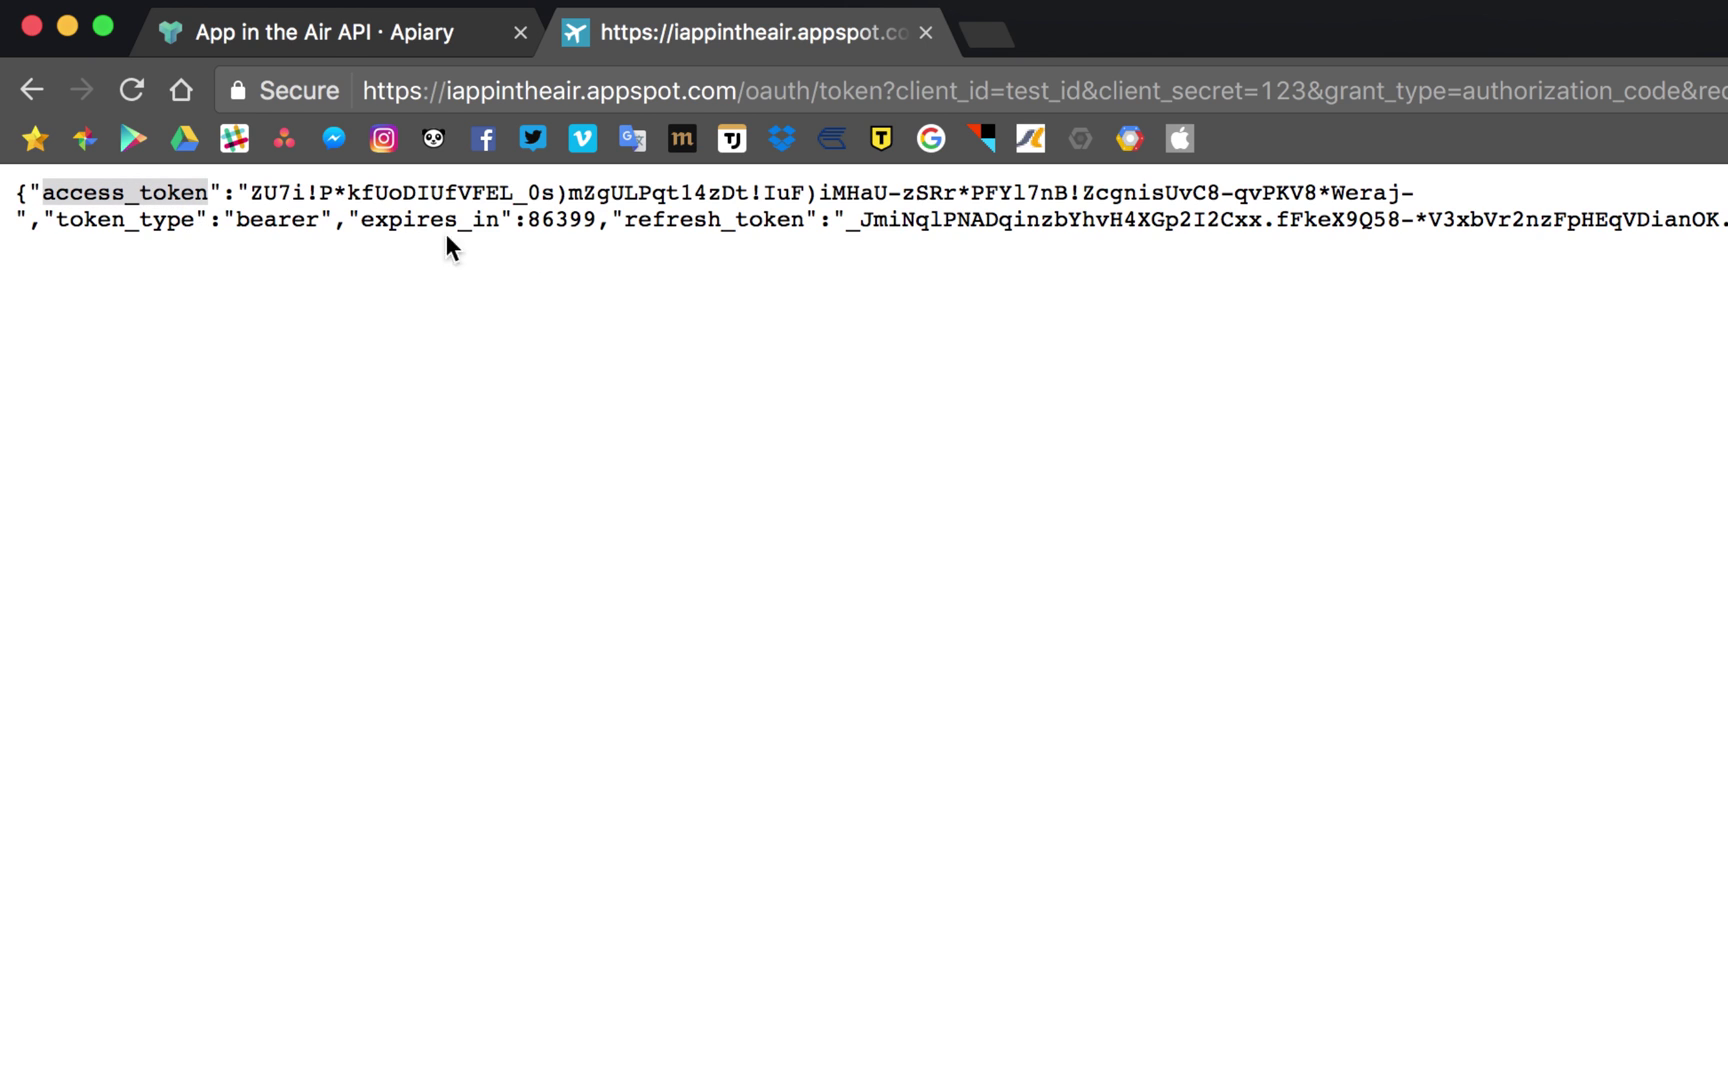
{"action": "double_click", "coordinate": [714, 219]}
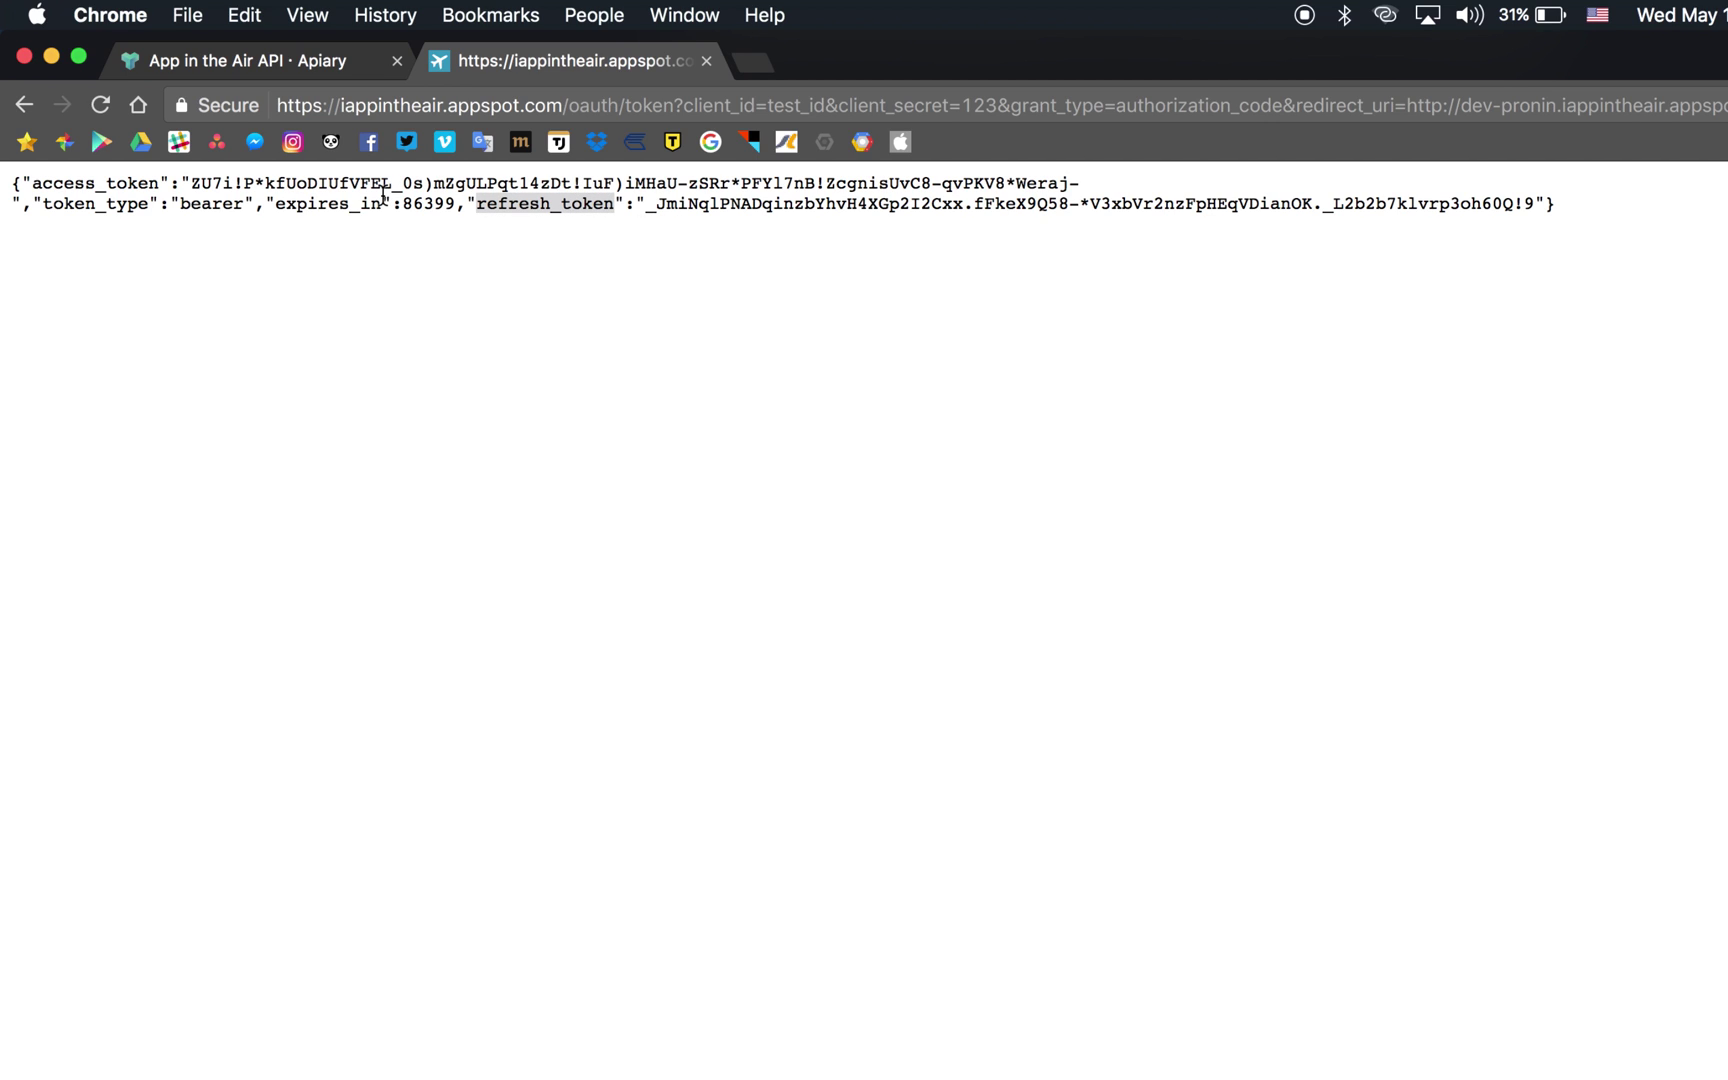
{"action": "double_click", "coordinate": [330, 204]}
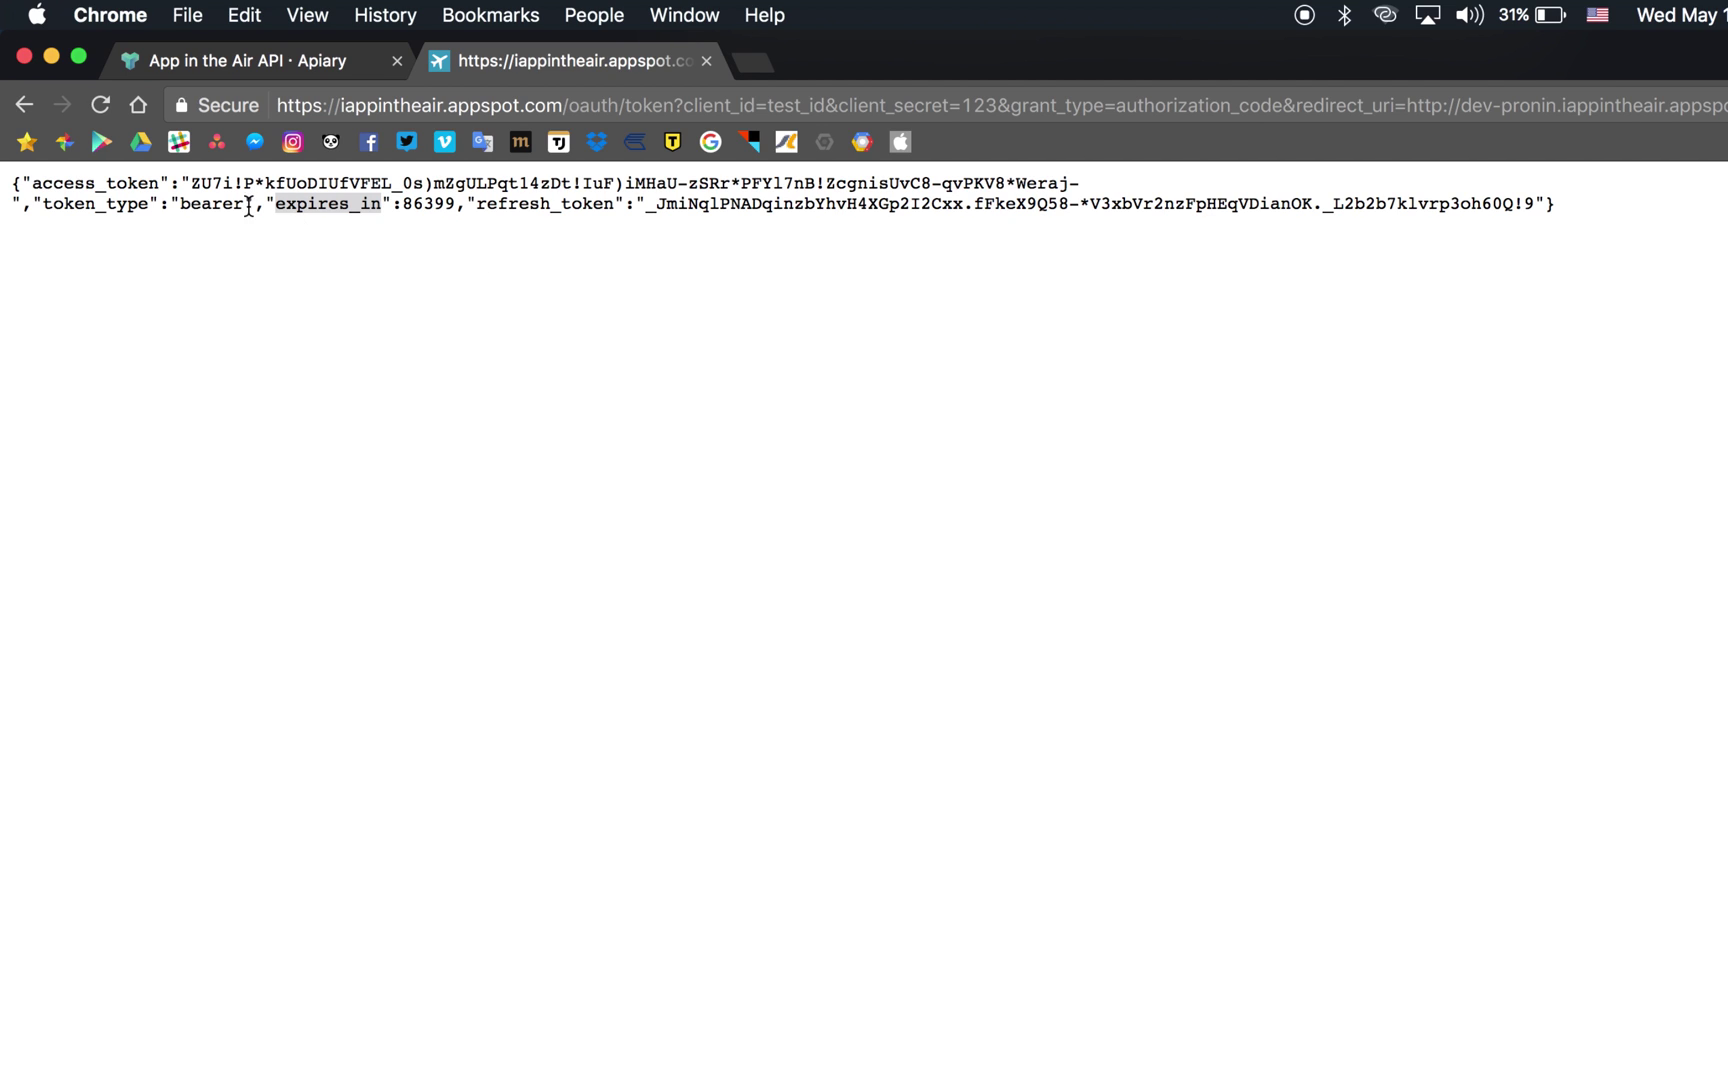
{"action": "double_click", "coordinate": [113, 184]}
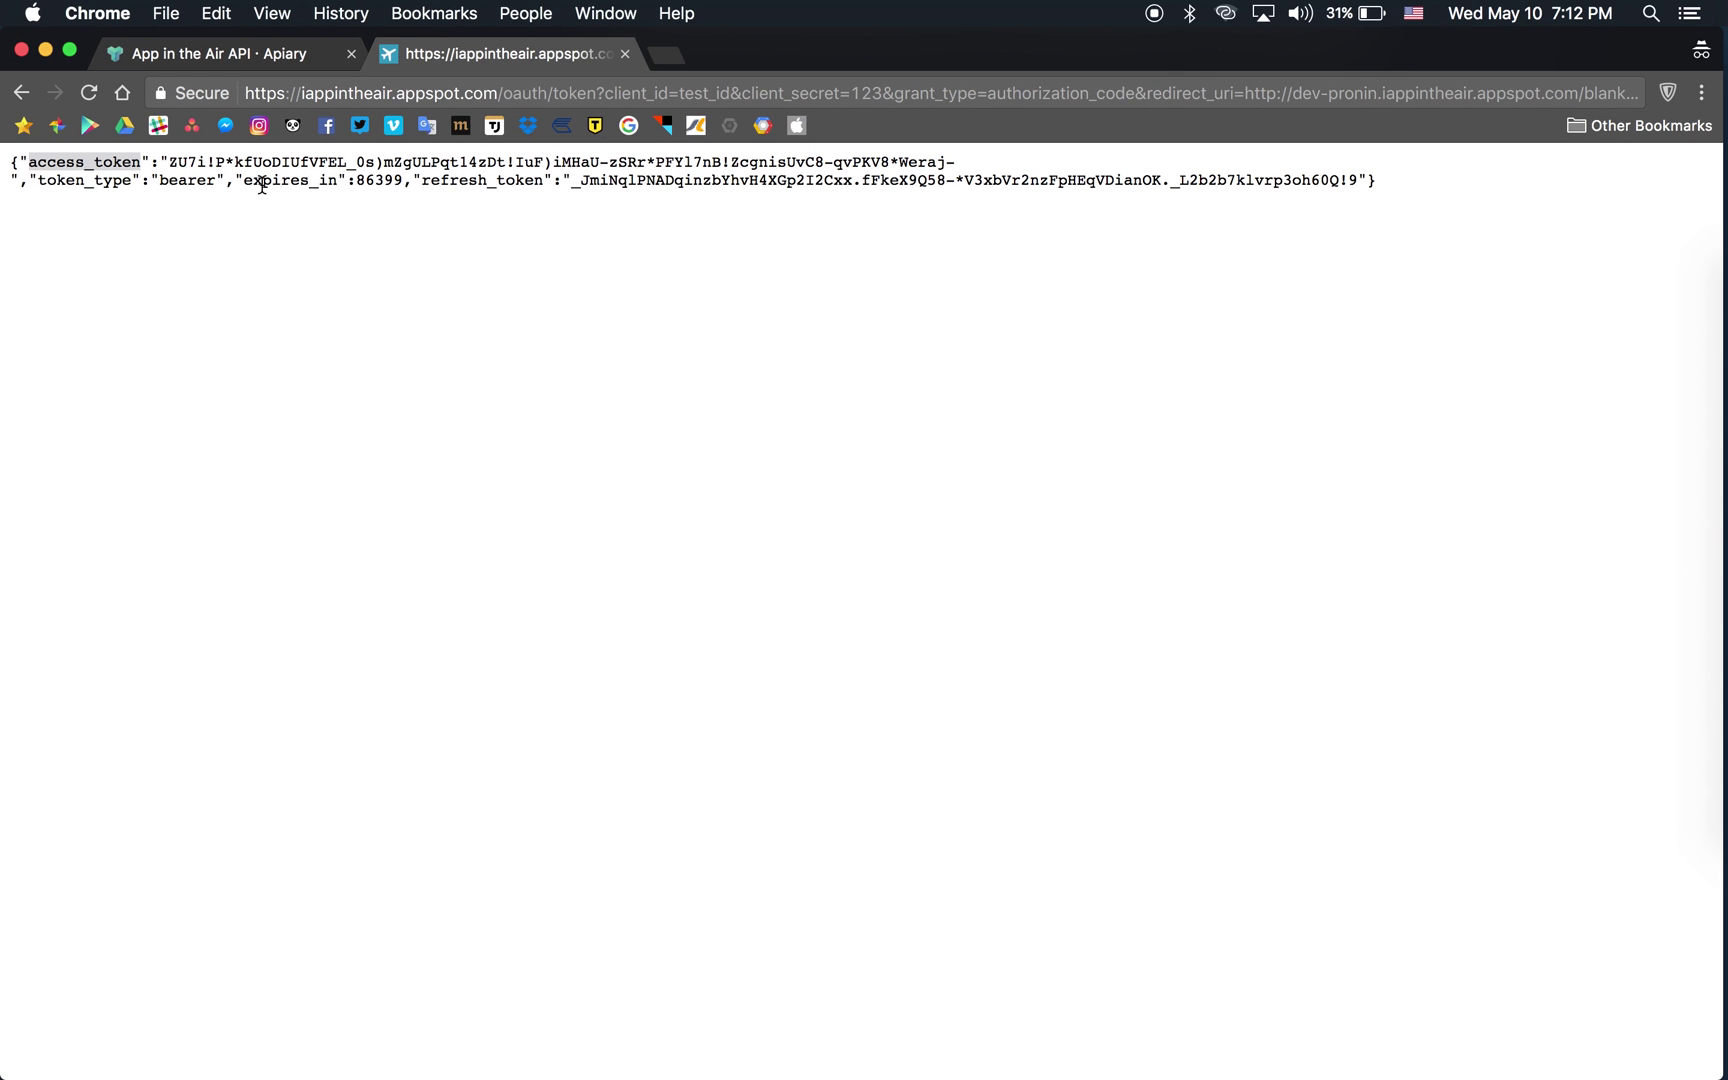
{"action": "left_click_drag", "start_coordinate": [170, 165], "coordinate": [964, 162]}
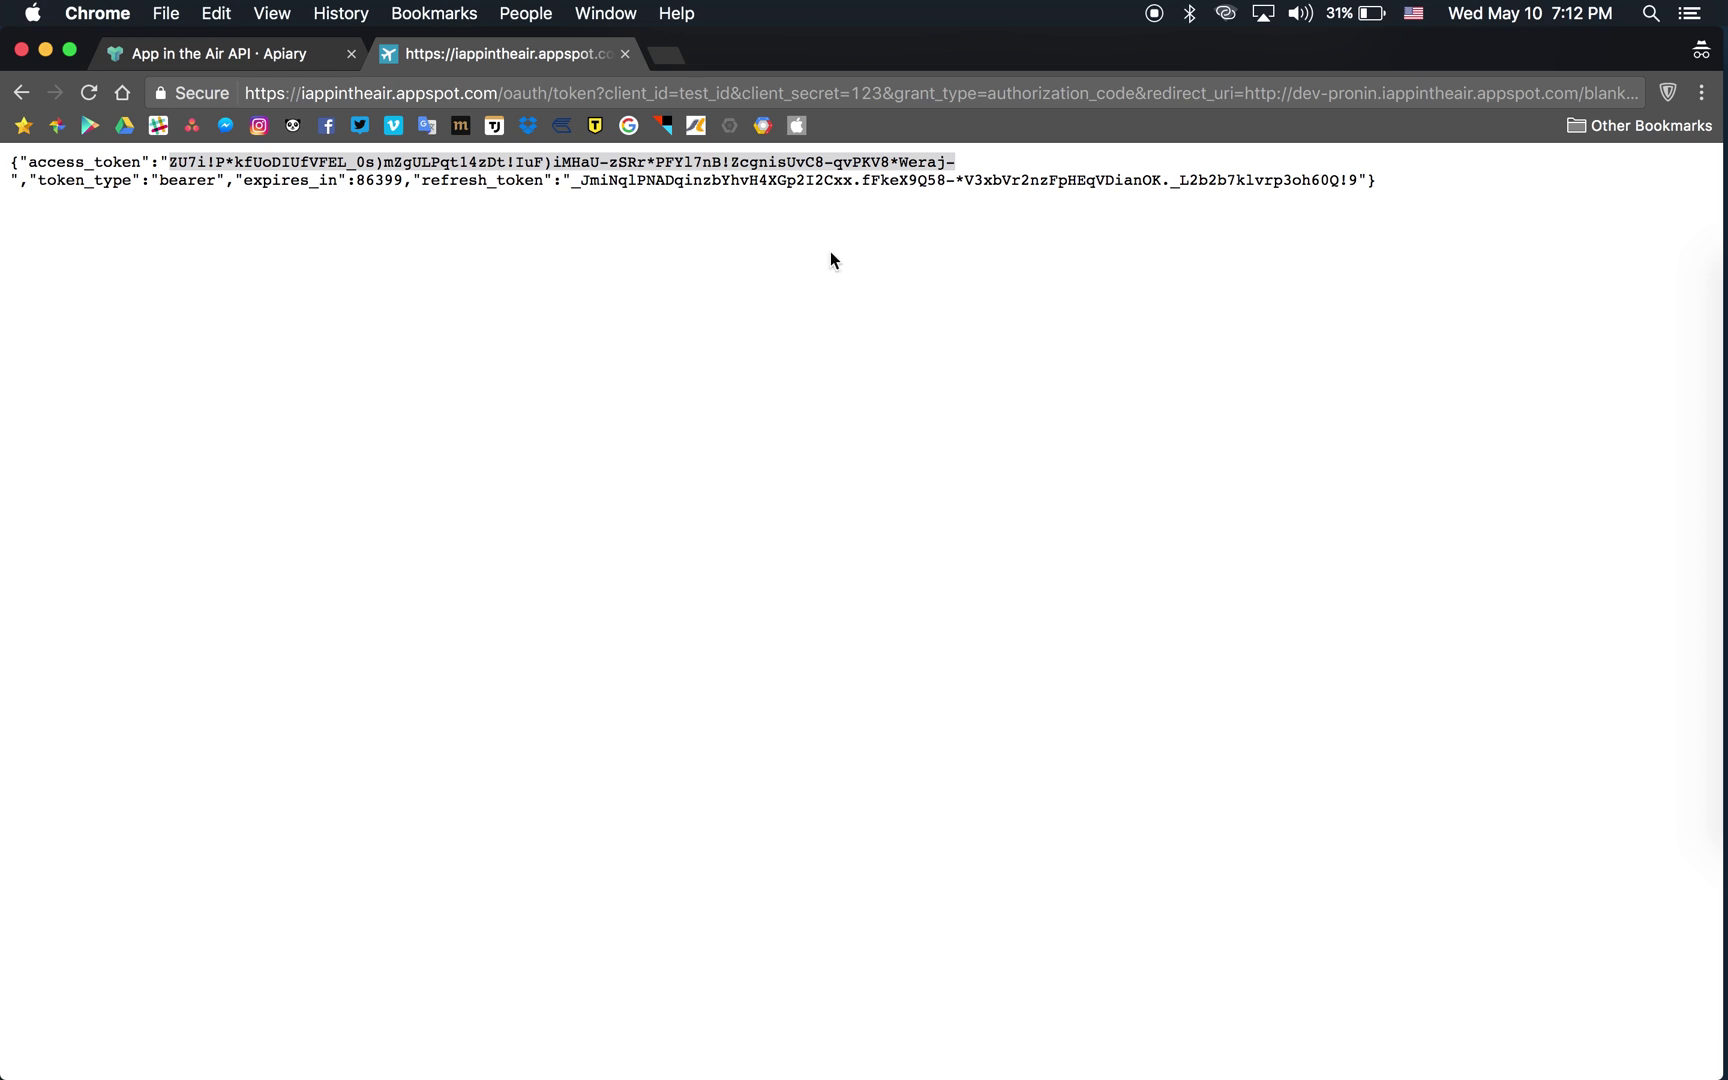
Open the Get profile request console under My Travel Profile in the Apiary docs.
{"action": "left_click", "coordinate": [290, 61]}
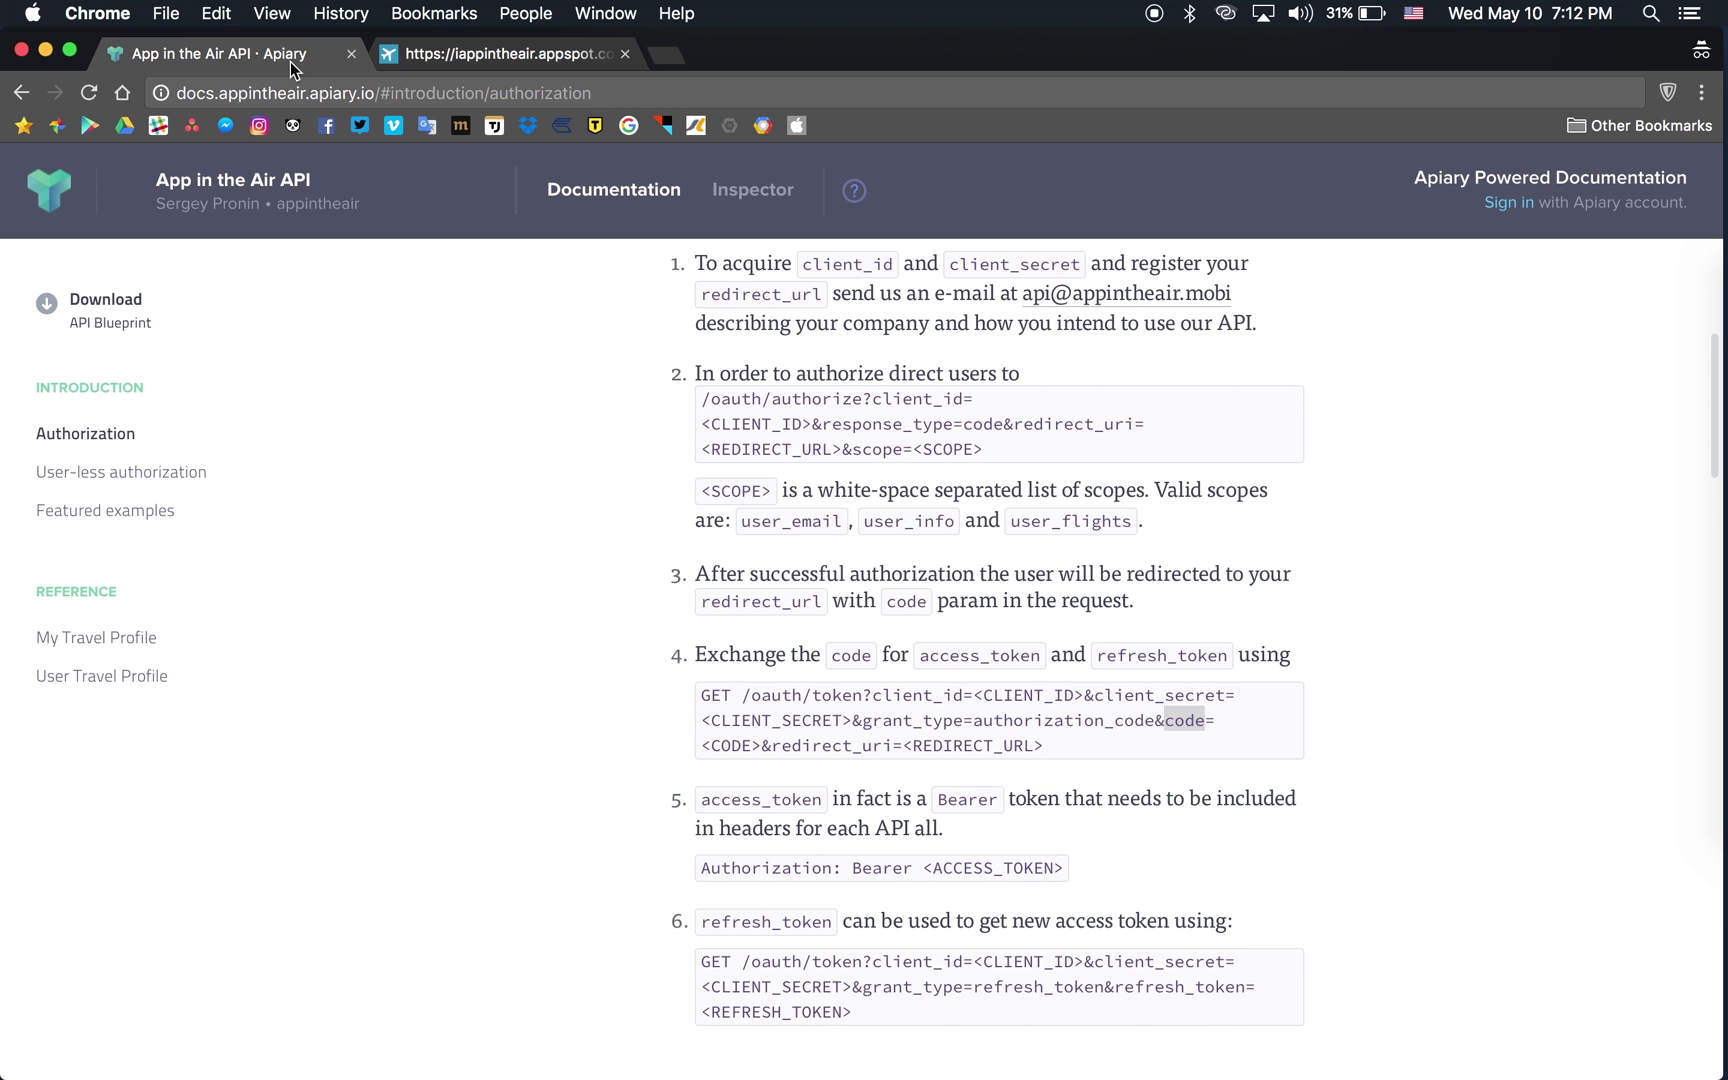
{"action": "scroll", "coordinate": [616, 529], "scroll_direction": "down", "scroll_amount": 2}
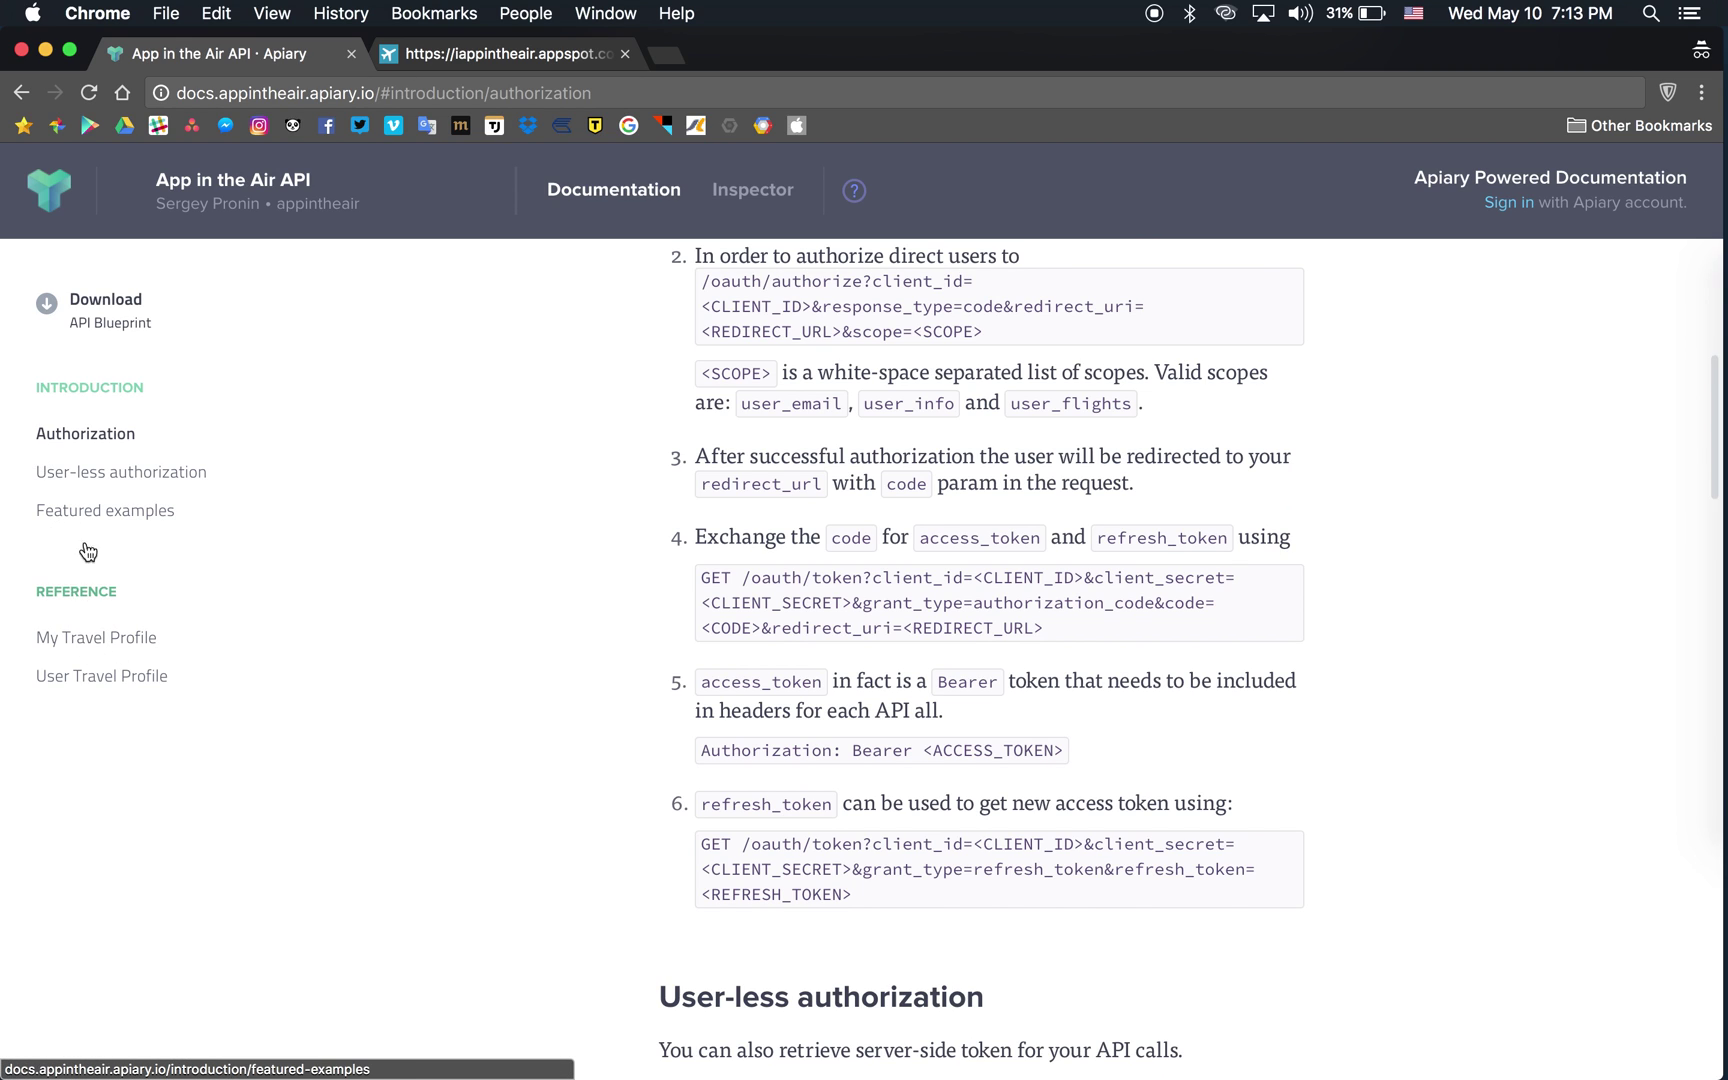
{"action": "left_click", "coordinate": [86, 641]}
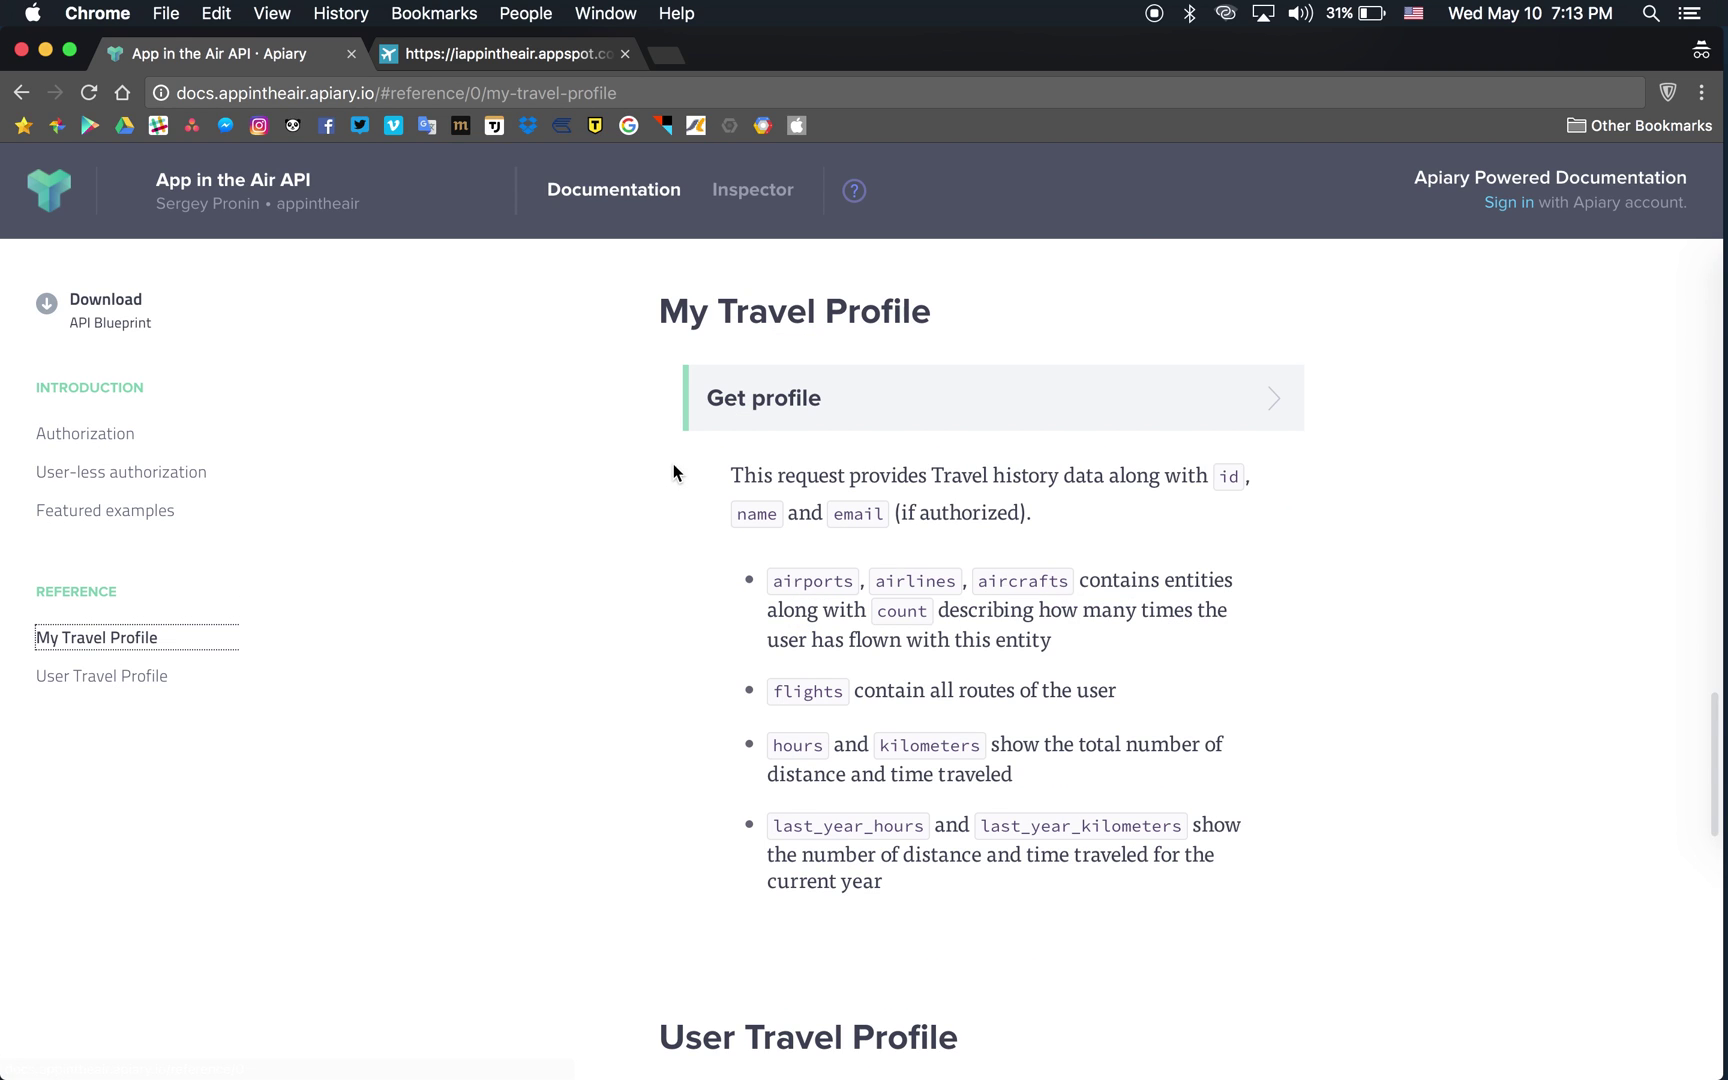
{"action": "left_click", "coordinate": [1000, 390]}
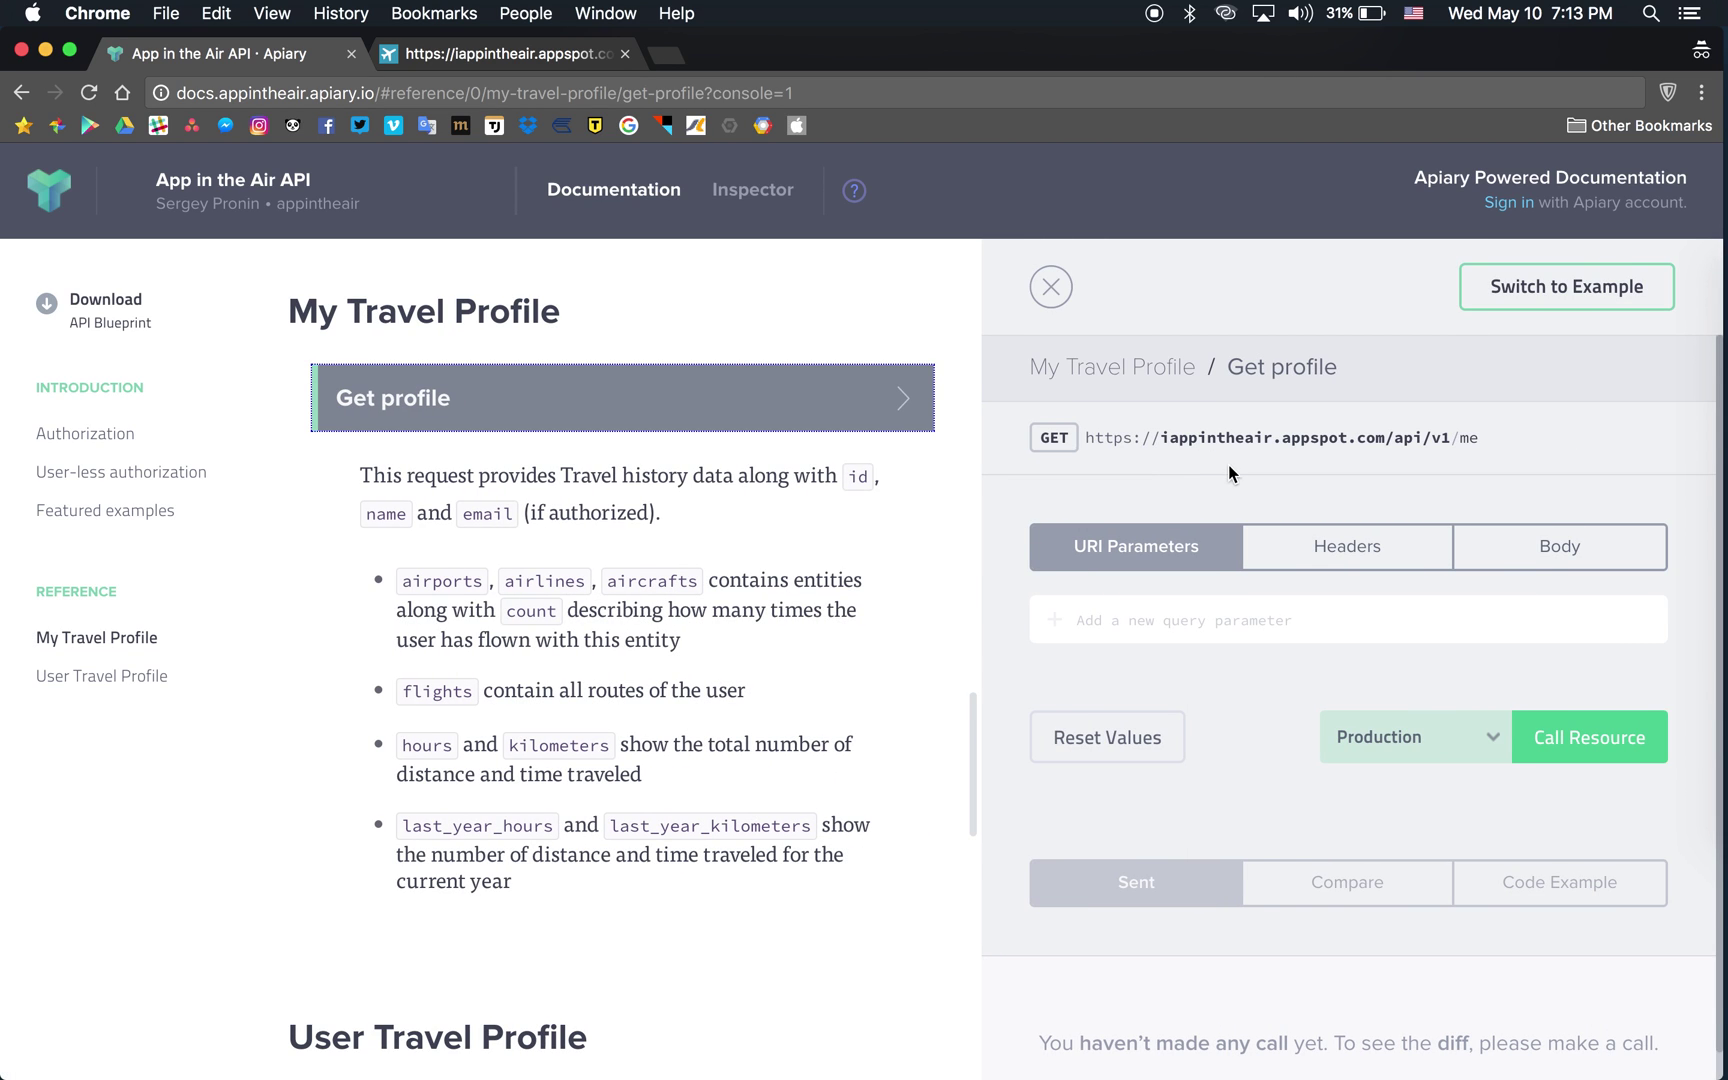
Replace <ACCESS_TOKEN> in the Authorization header with the copied token and call the resource.
{"action": "left_click", "coordinate": [1314, 551]}
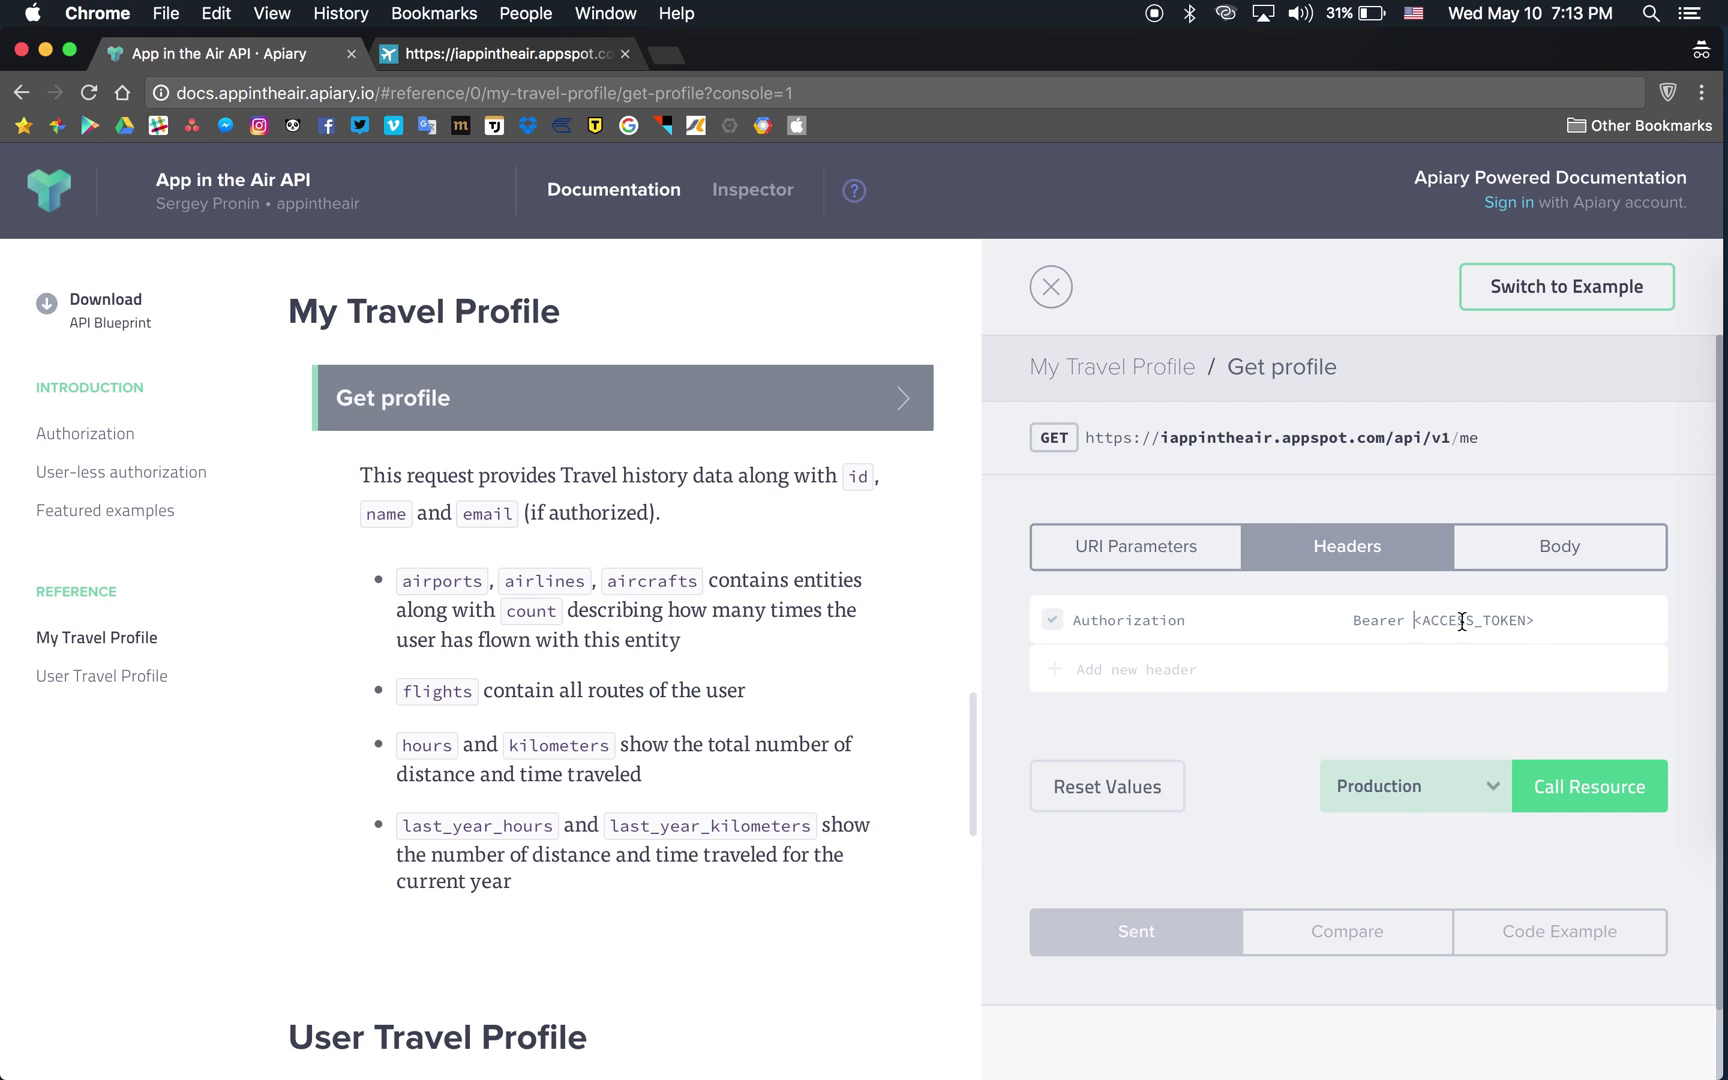
{"action": "left_click", "coordinate": [1463, 621]}
{"action": "key", "text": "cmd+v"}
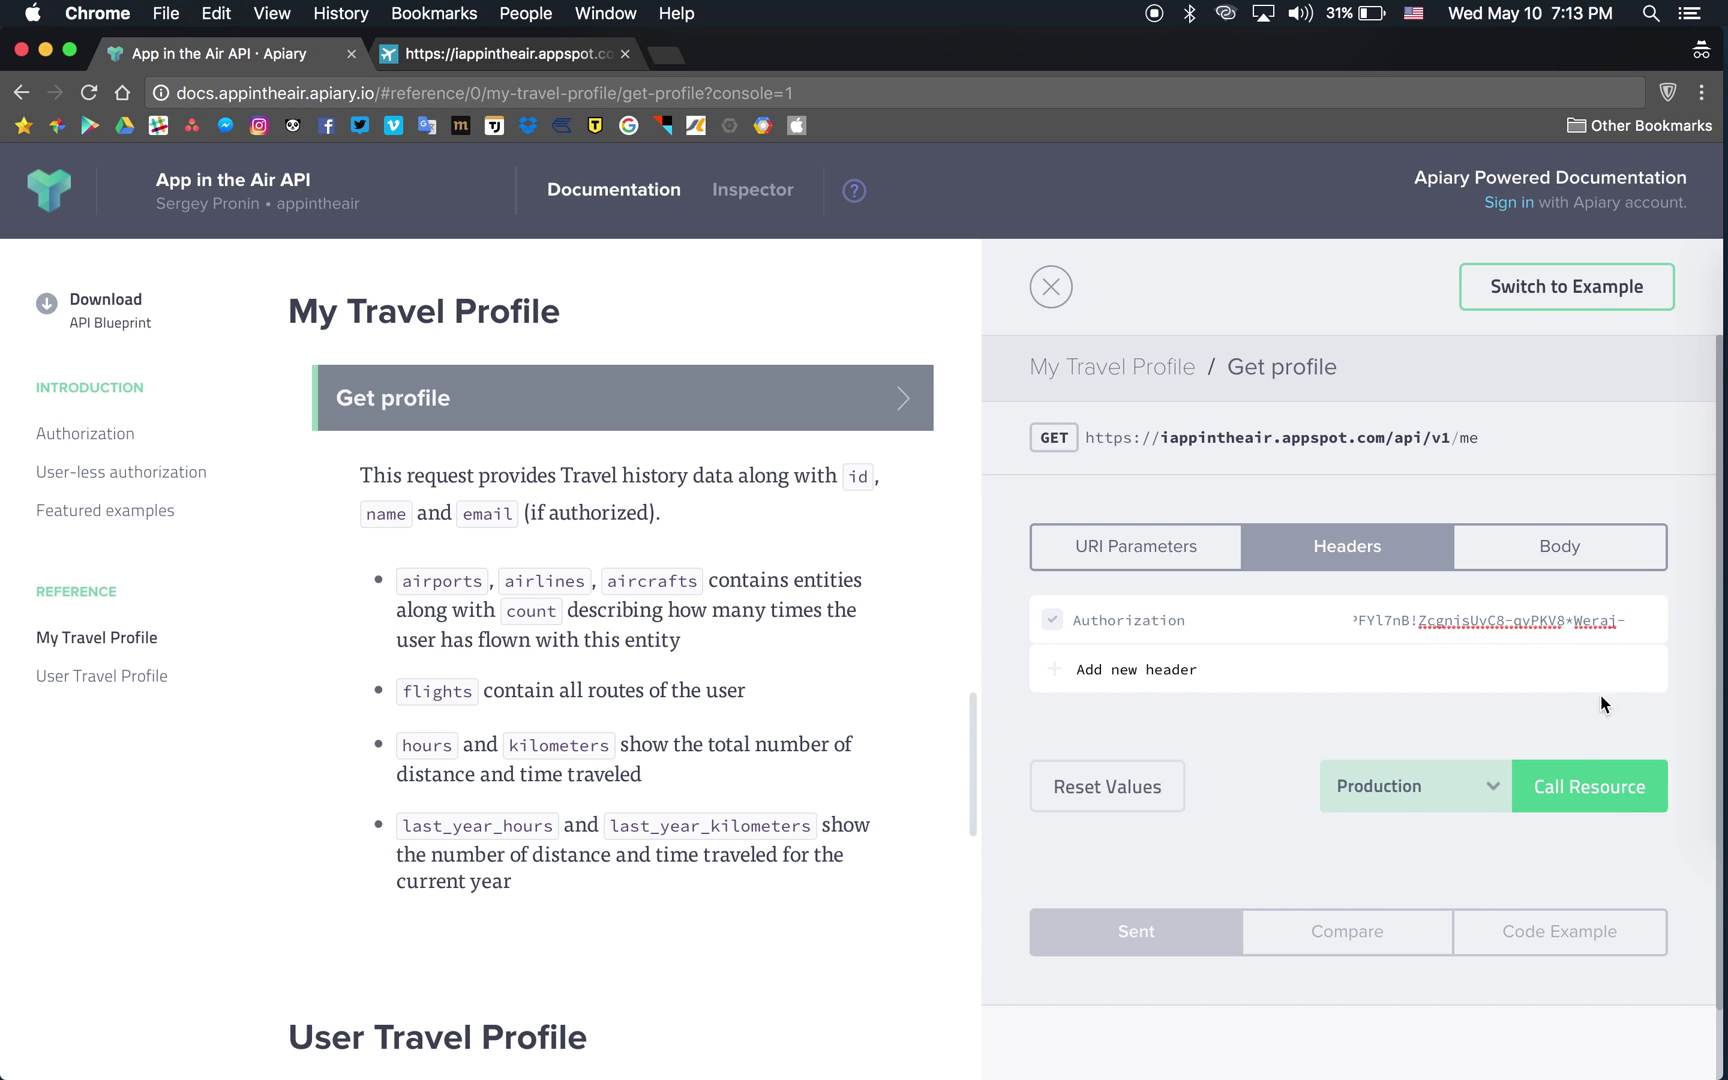
{"action": "left_click", "coordinate": [1578, 795]}
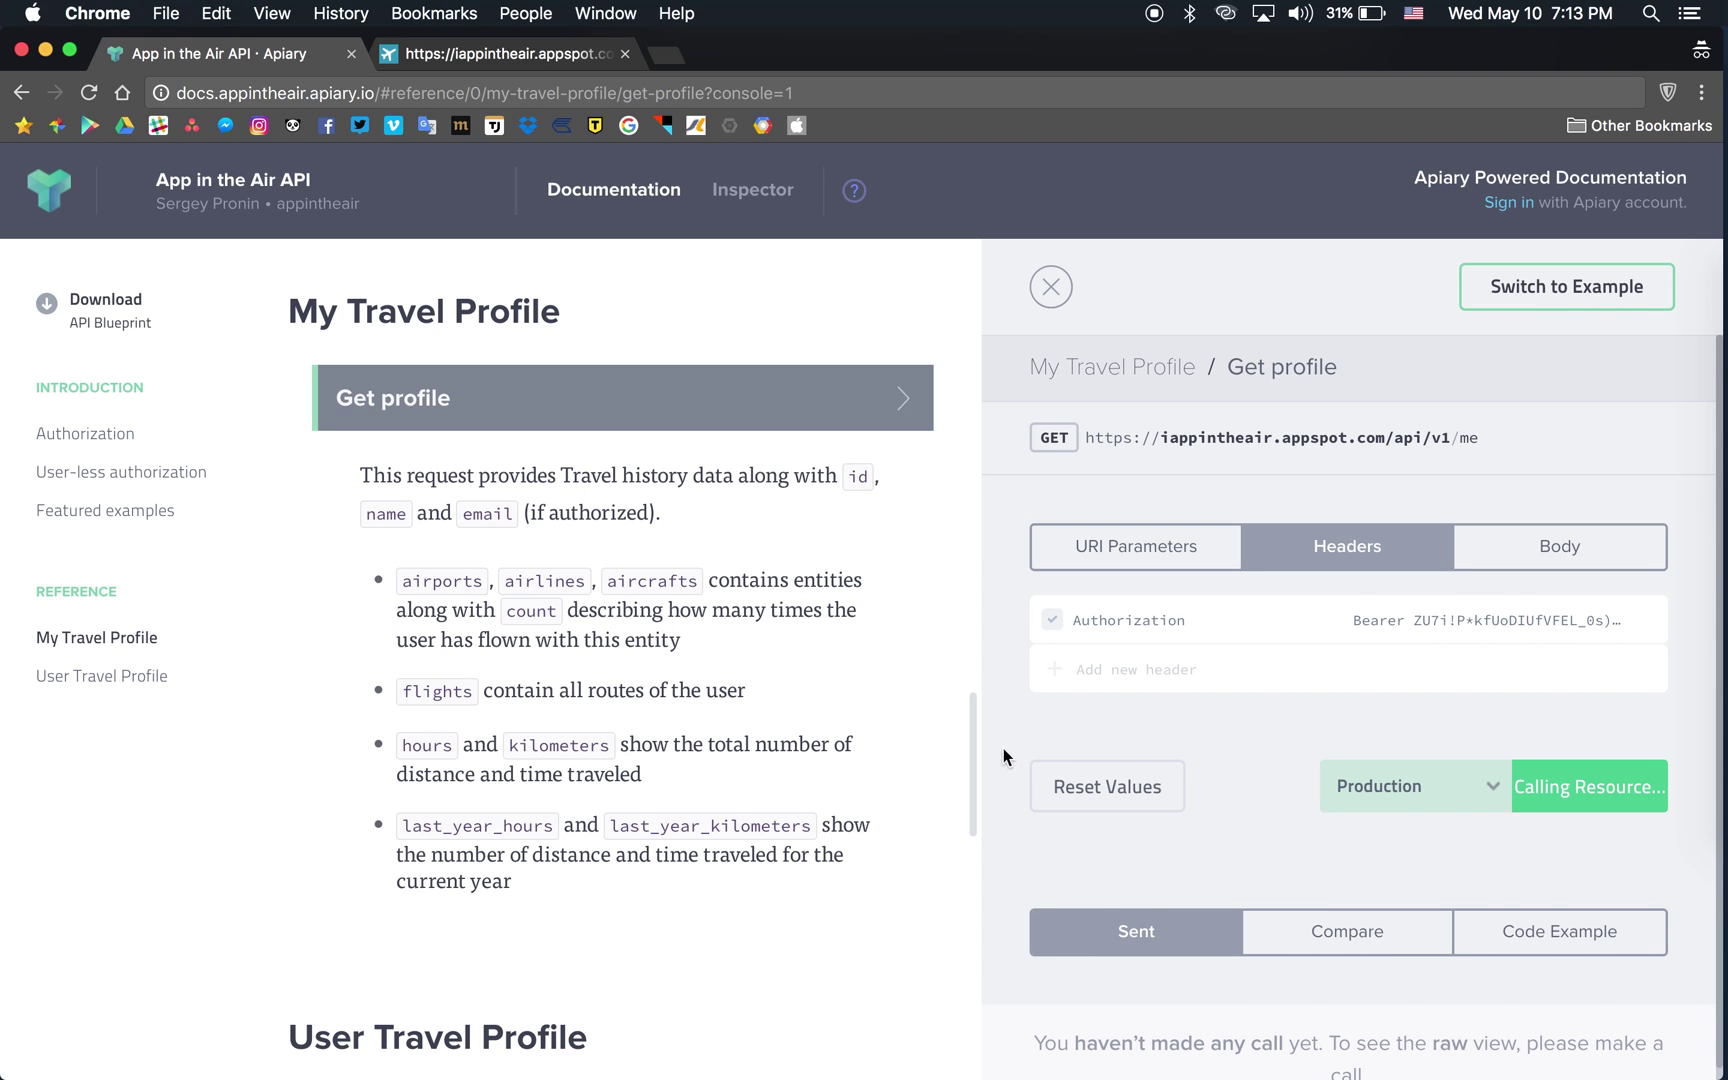
Scroll the status 200 response through the airports flight counts to the airlines list.
{"action": "scroll", "coordinate": [1005, 752], "scroll_direction": "down", "scroll_amount": 1}
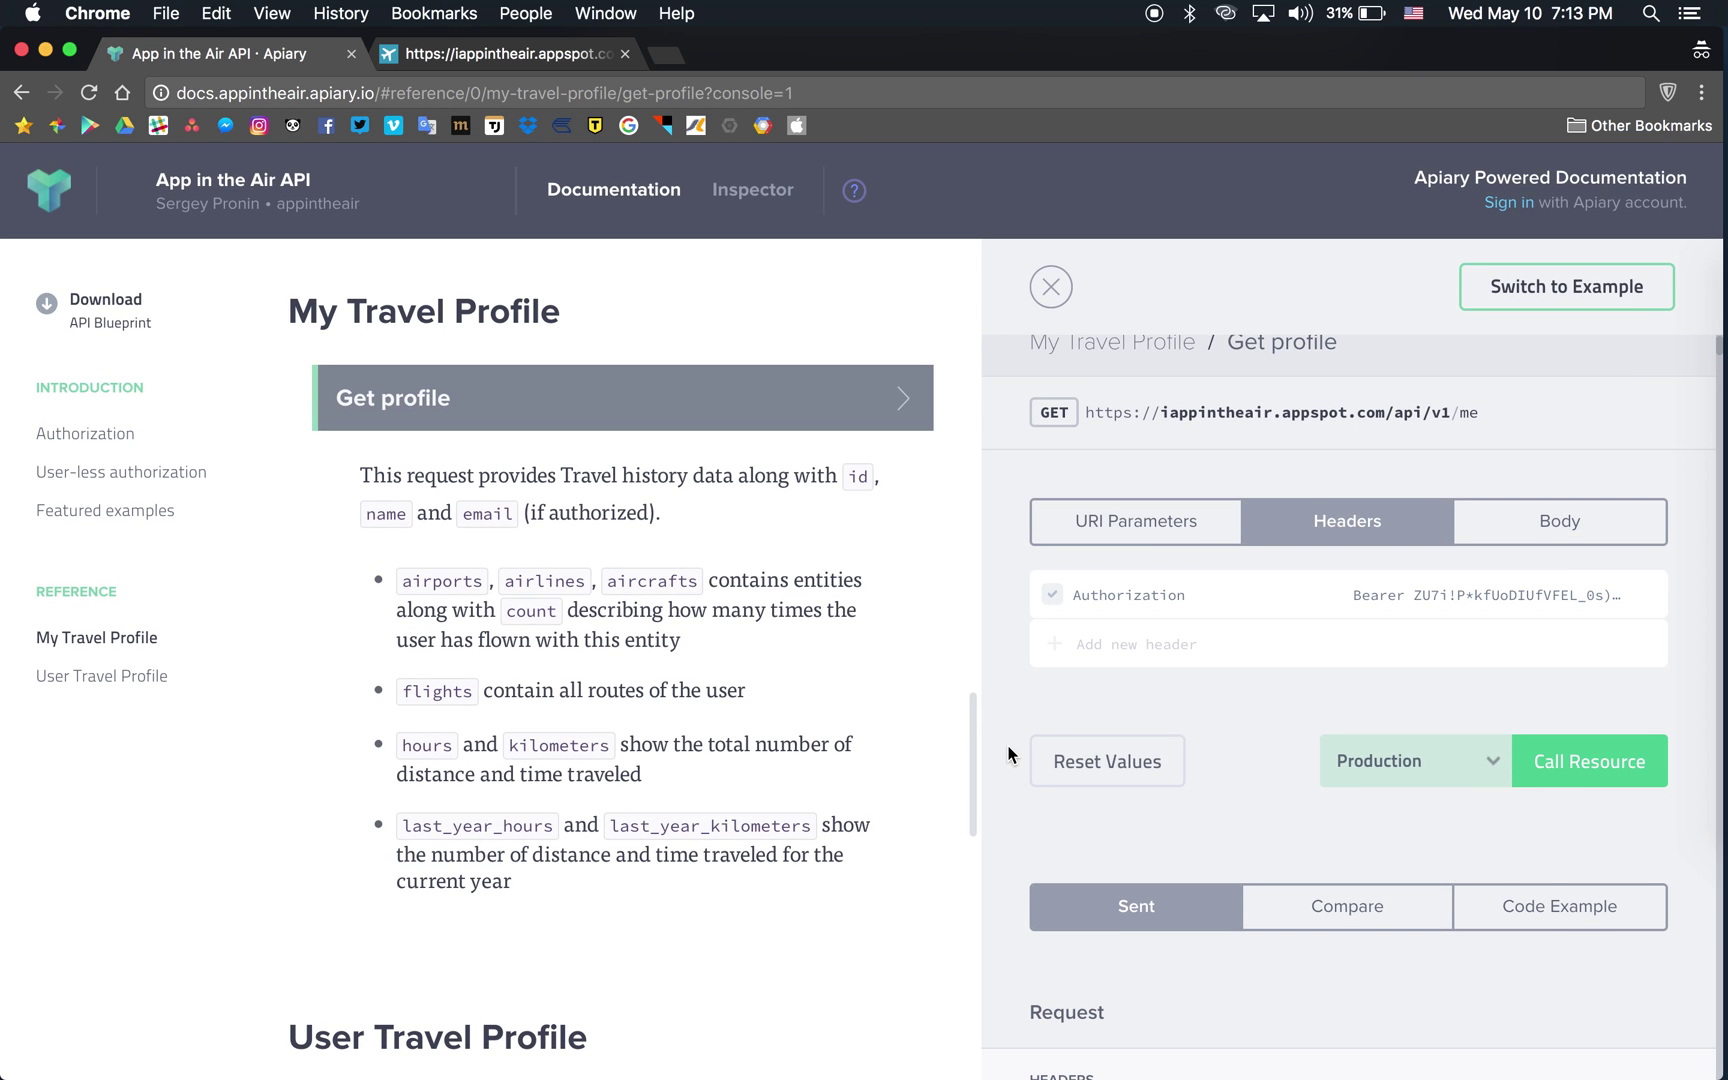
{"action": "scroll", "coordinate": [1008, 754], "scroll_direction": "down", "scroll_amount": 15}
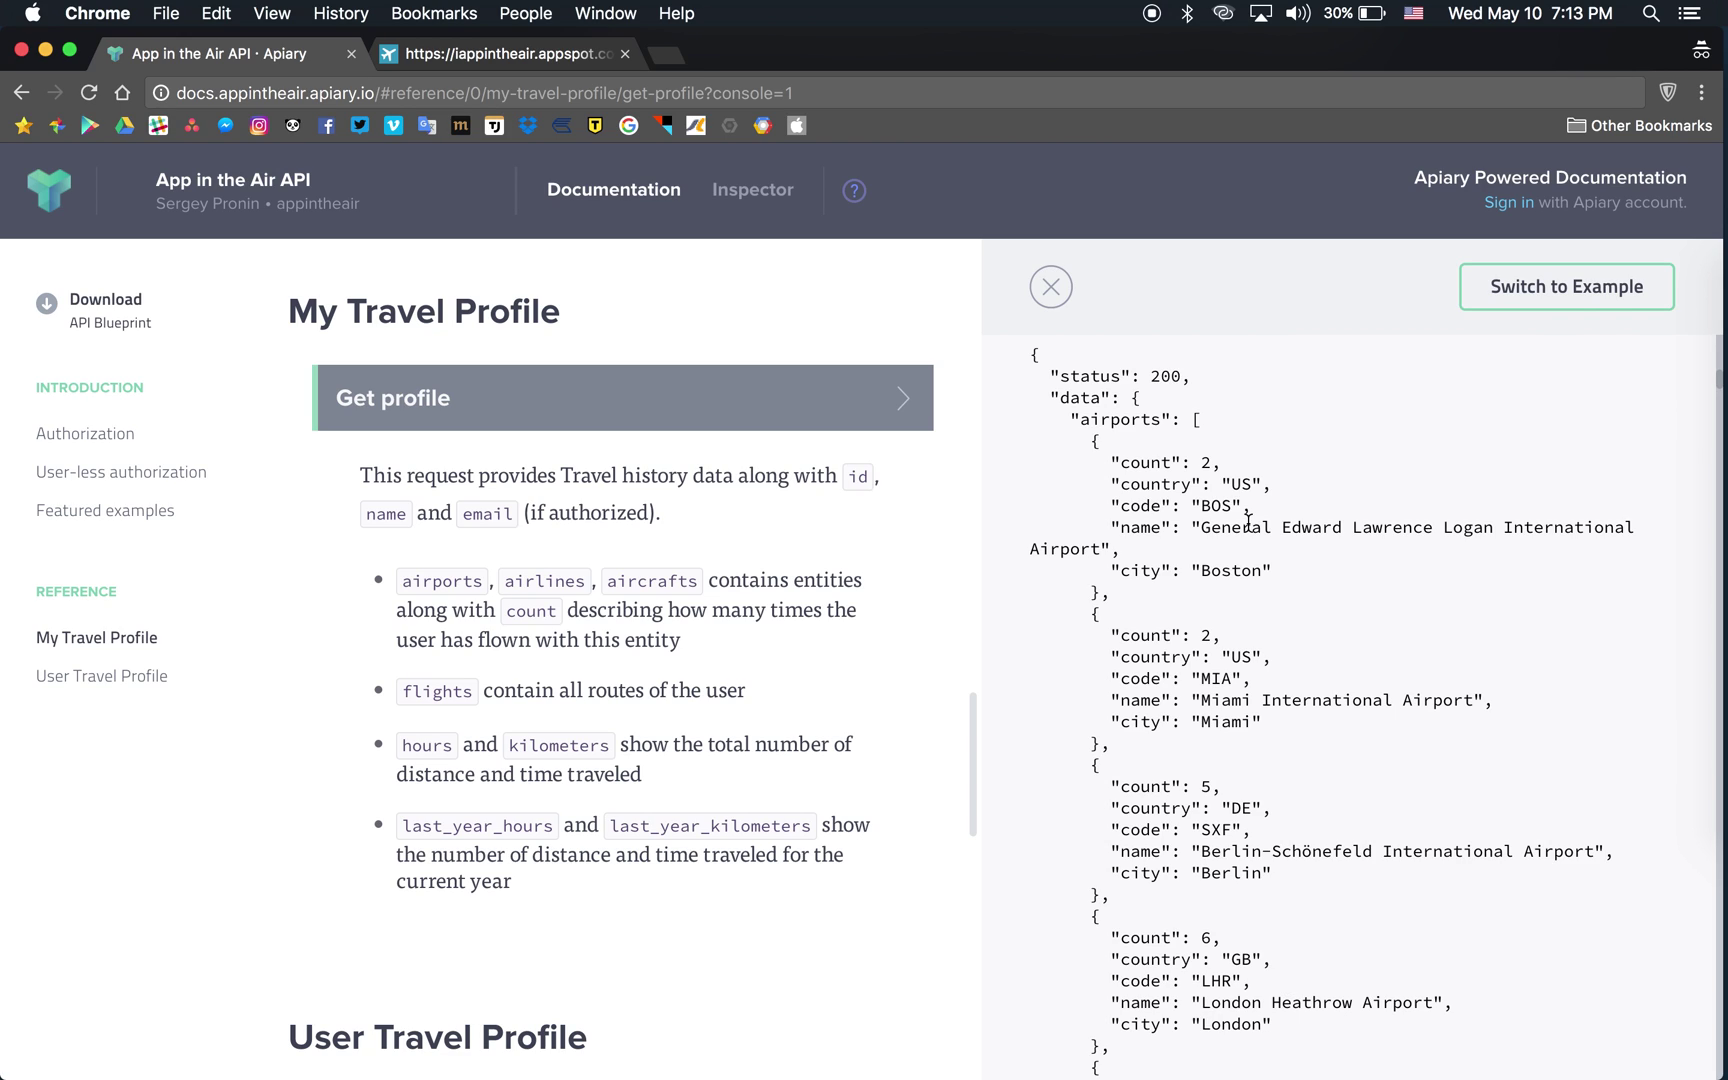
{"action": "left_click_drag", "start_coordinate": [1110, 465], "coordinate": [1218, 464]}
{"action": "left_click", "coordinate": [1214, 464]}
{"action": "scroll", "coordinate": [1273, 567], "scroll_direction": "down", "scroll_amount": 15}
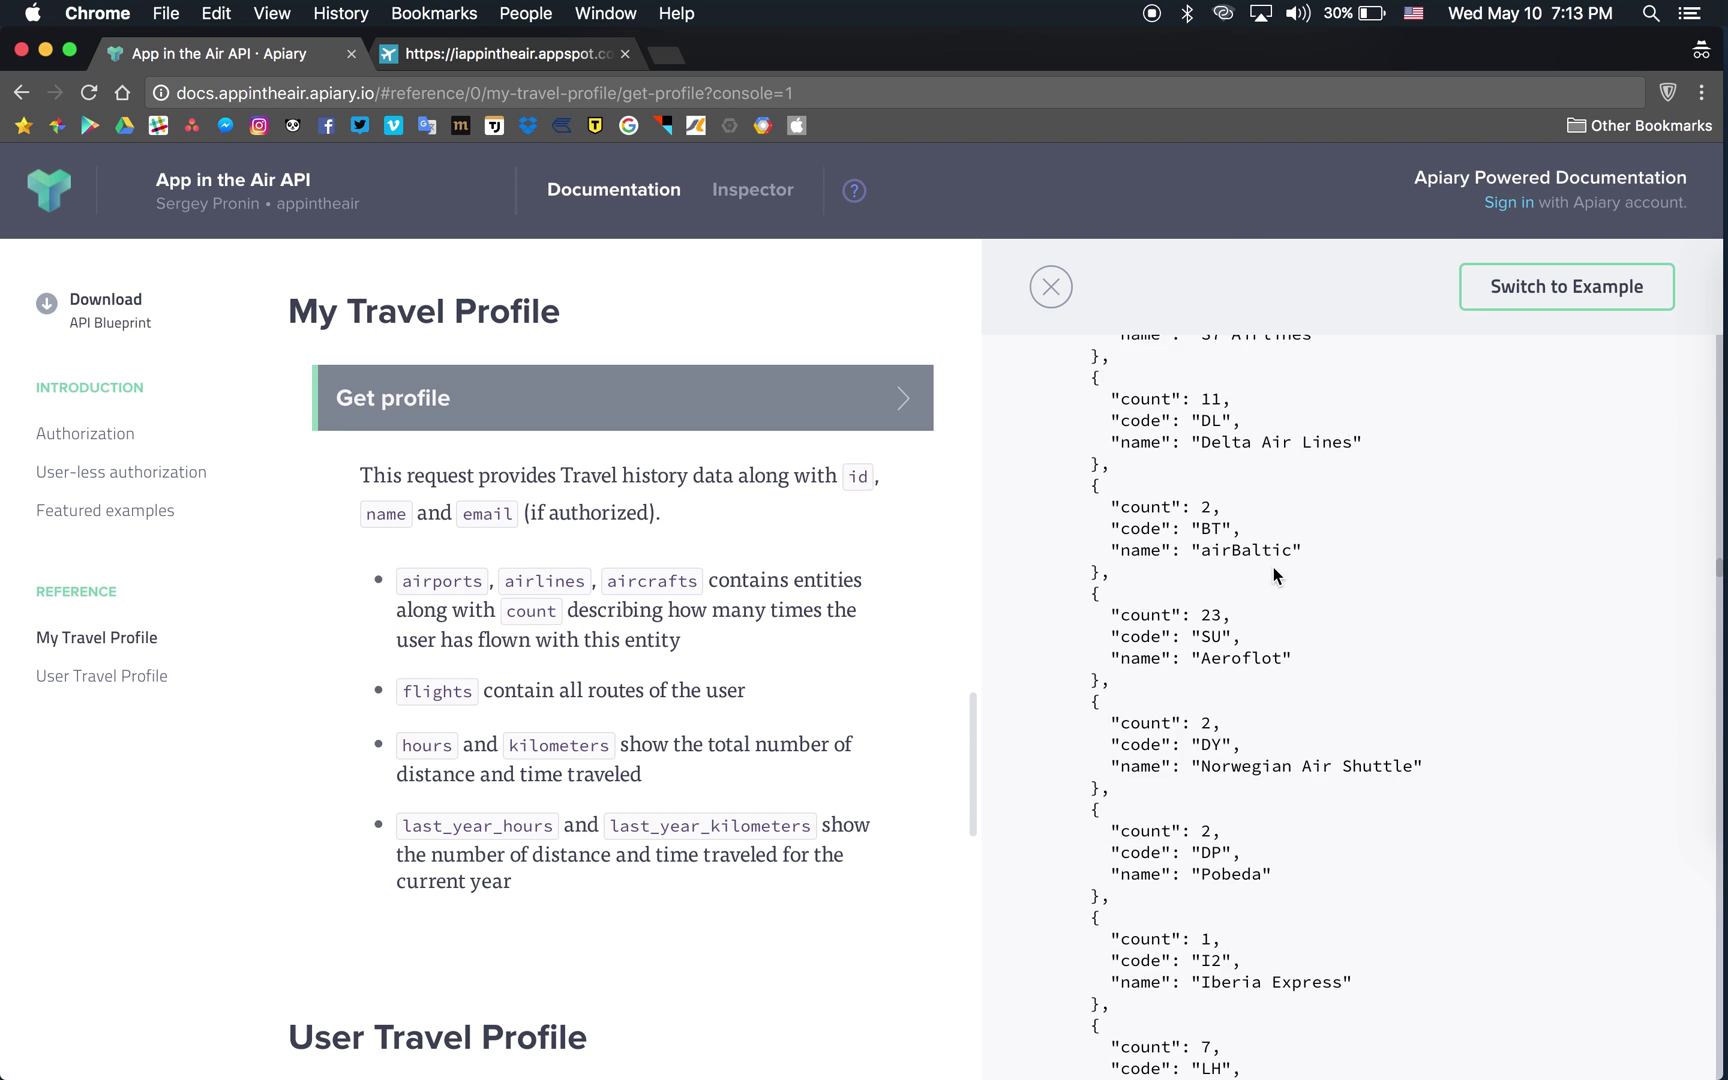
Scroll past the flight entries to the end: kilometers 334154, last_year_kilometers 11600, error null.
{"action": "scroll", "coordinate": [1273, 567], "scroll_direction": "down", "scroll_amount": 15}
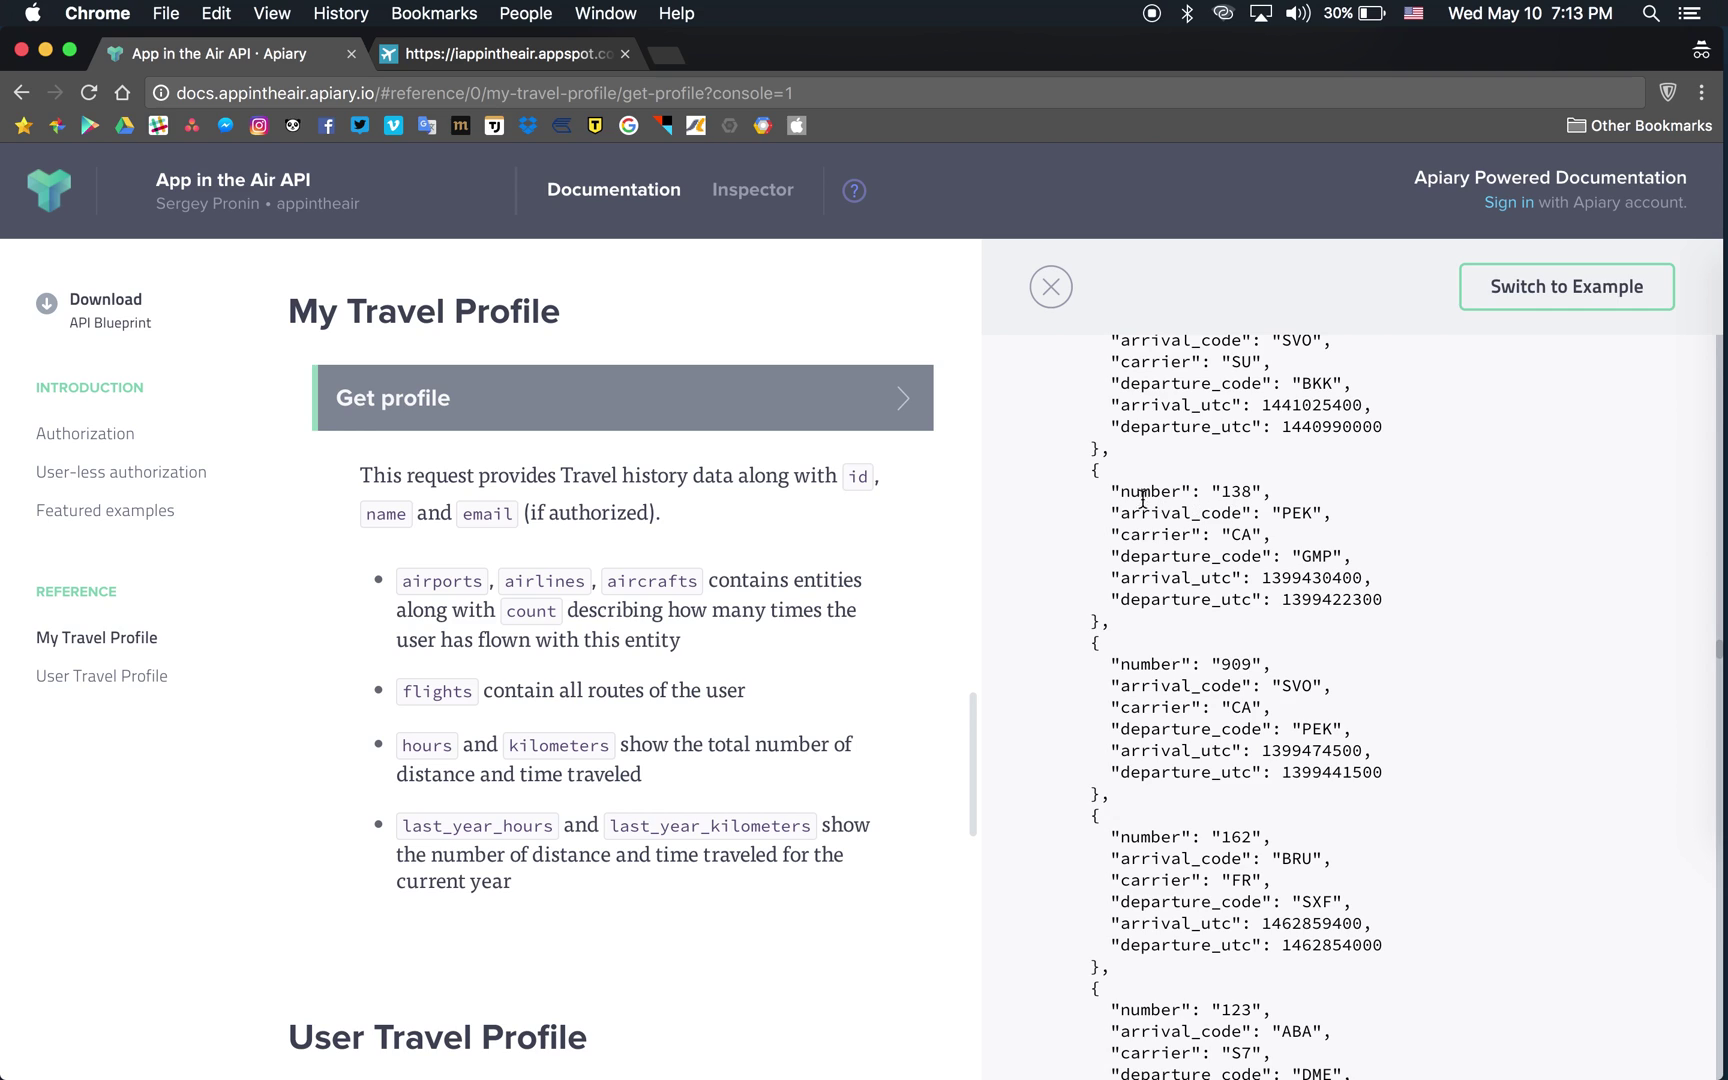
{"action": "left_click_drag", "start_coordinate": [1090, 470], "coordinate": [1099, 622]}
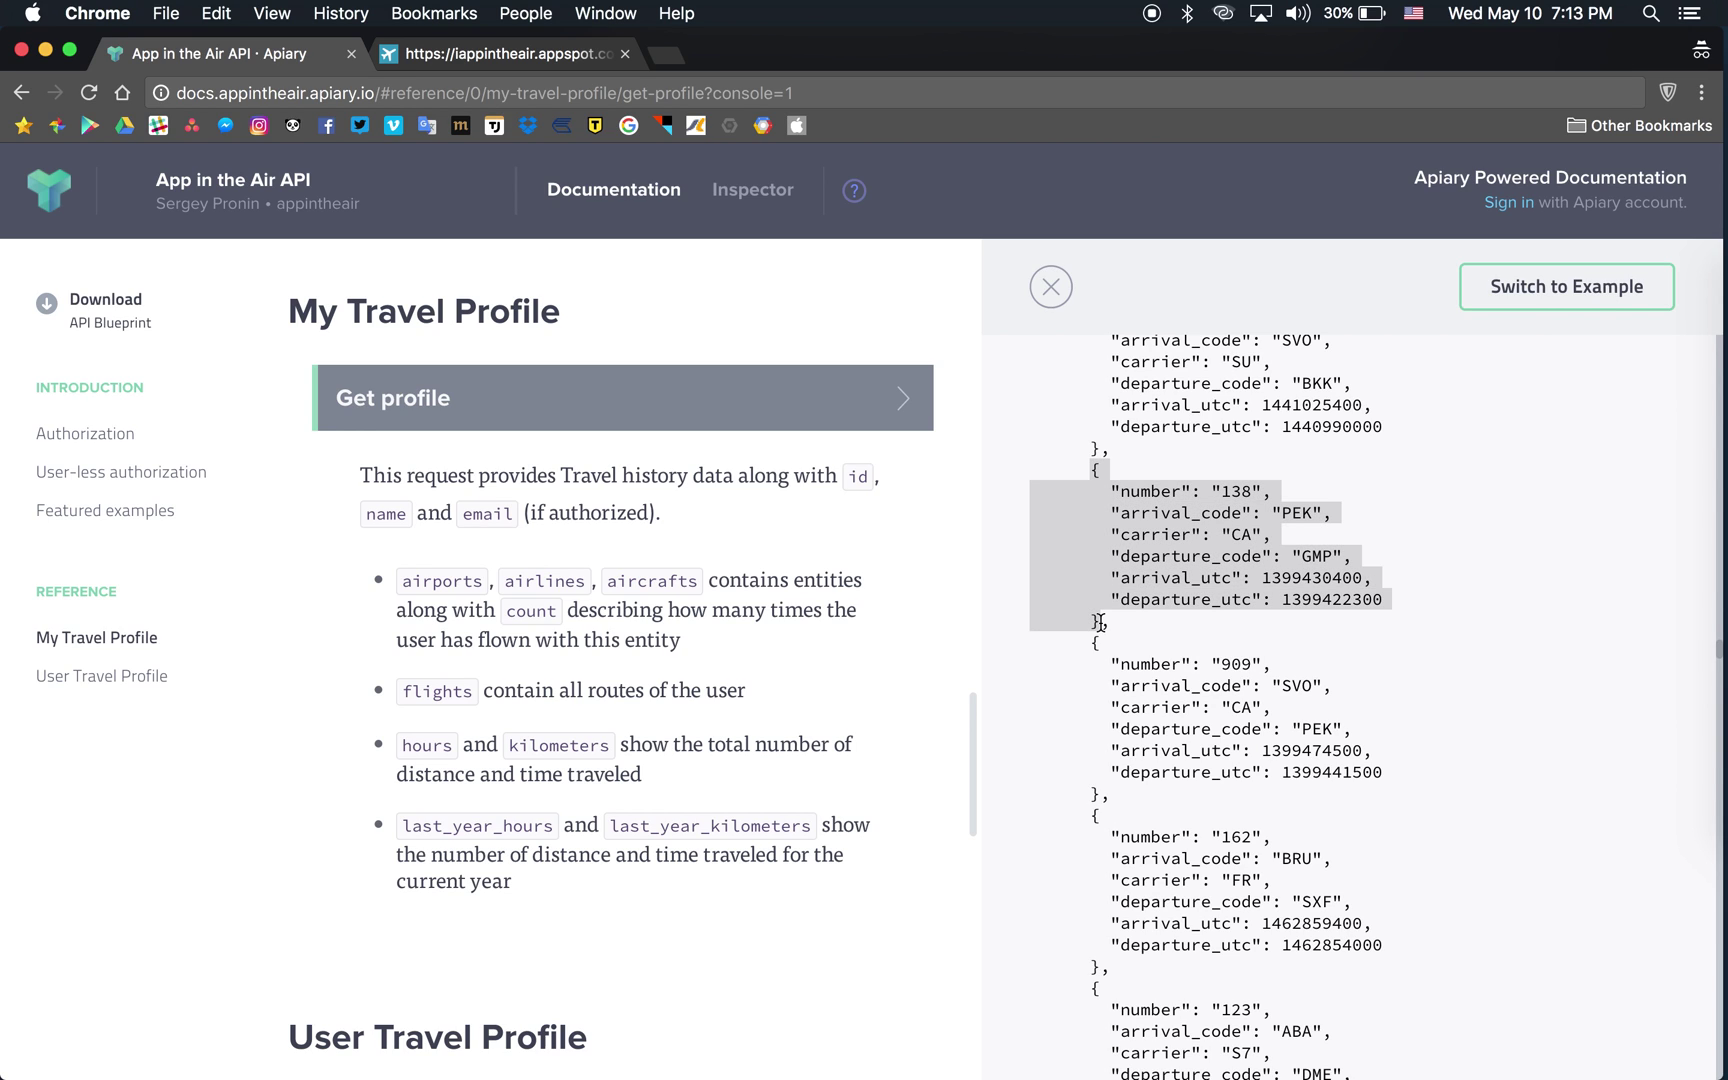
{"action": "left_click", "coordinate": [1220, 565]}
{"action": "key", "text": "cmd+a"}
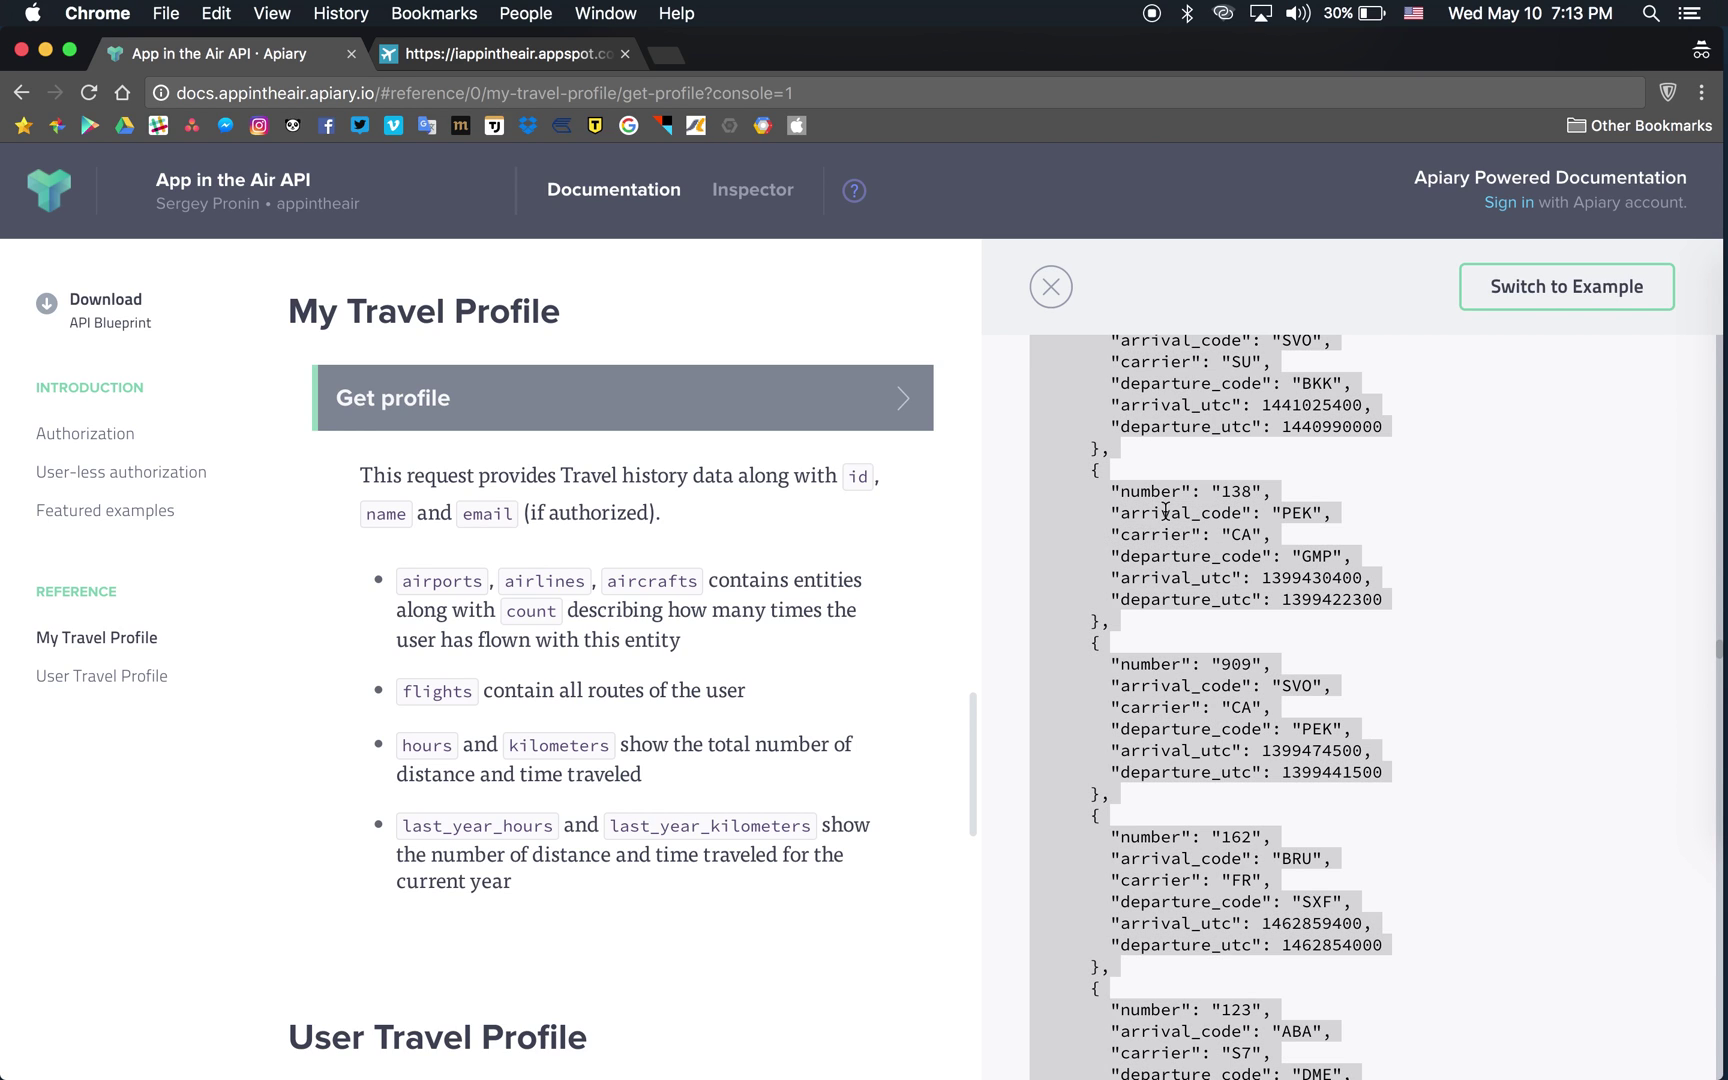
{"action": "left_click", "coordinate": [1157, 503]}
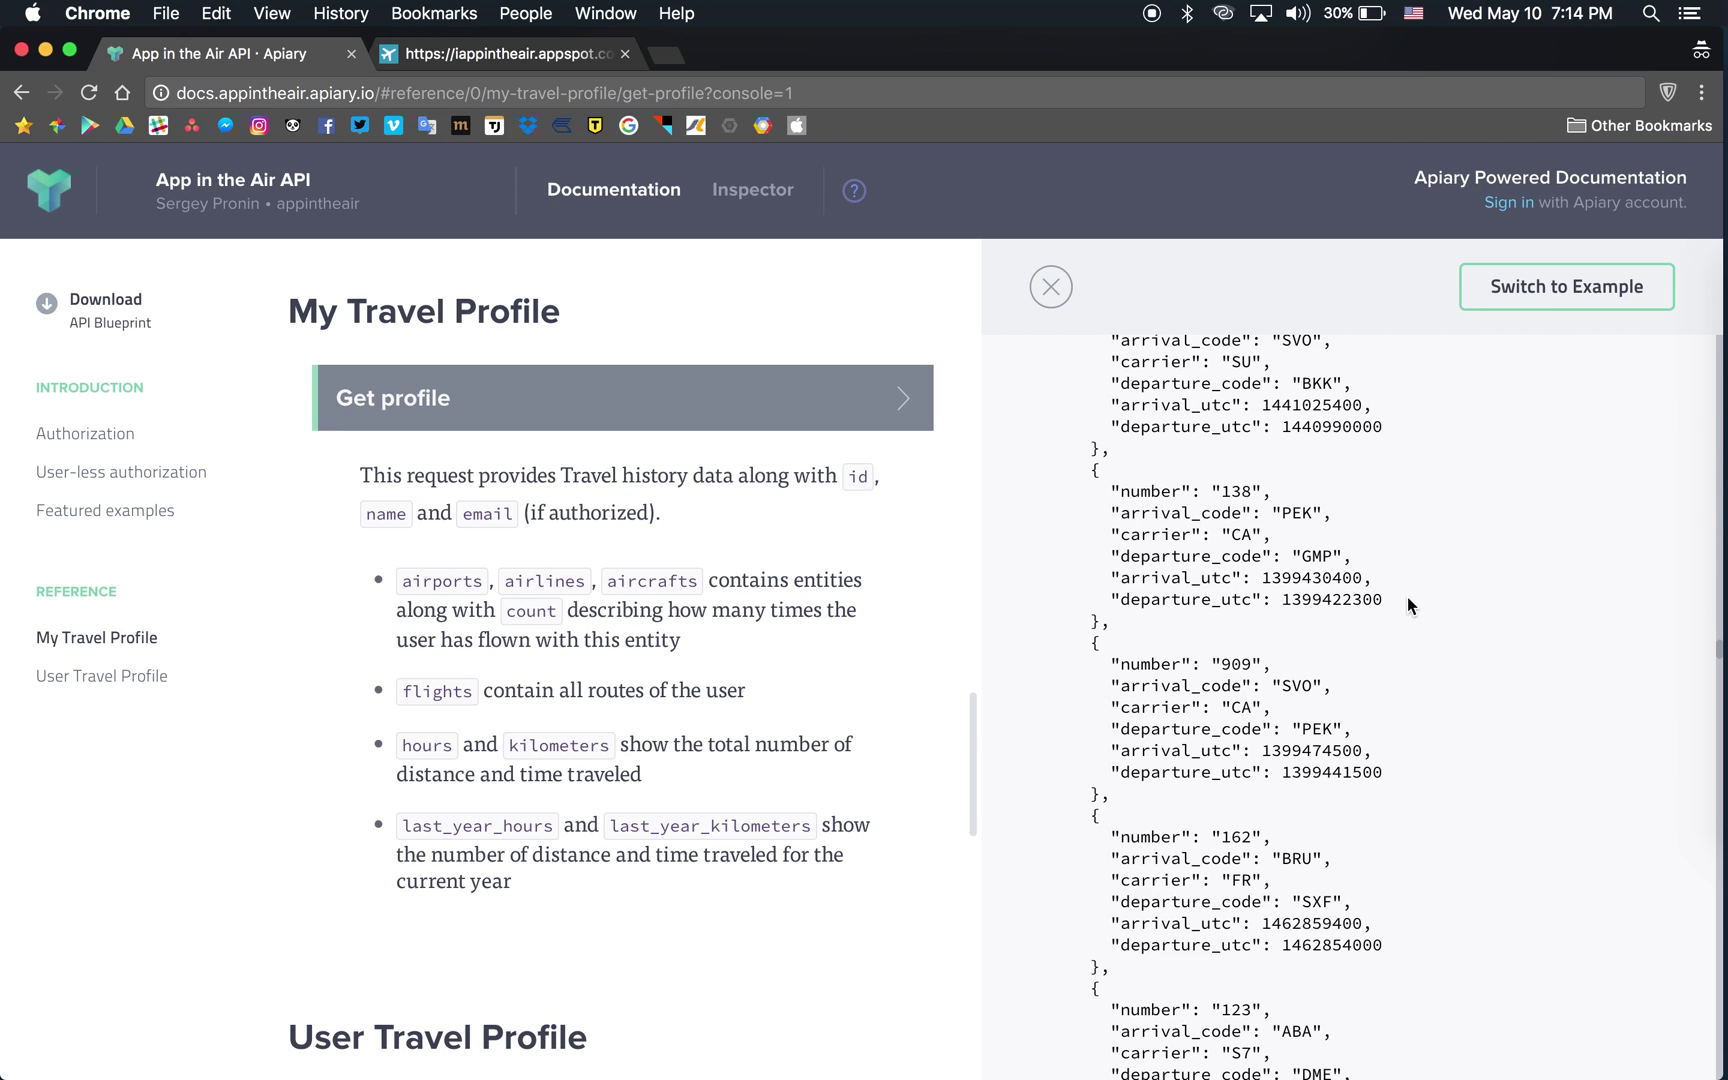
{"action": "scroll", "coordinate": [1315, 822], "scroll_direction": "down", "scroll_amount": 15}
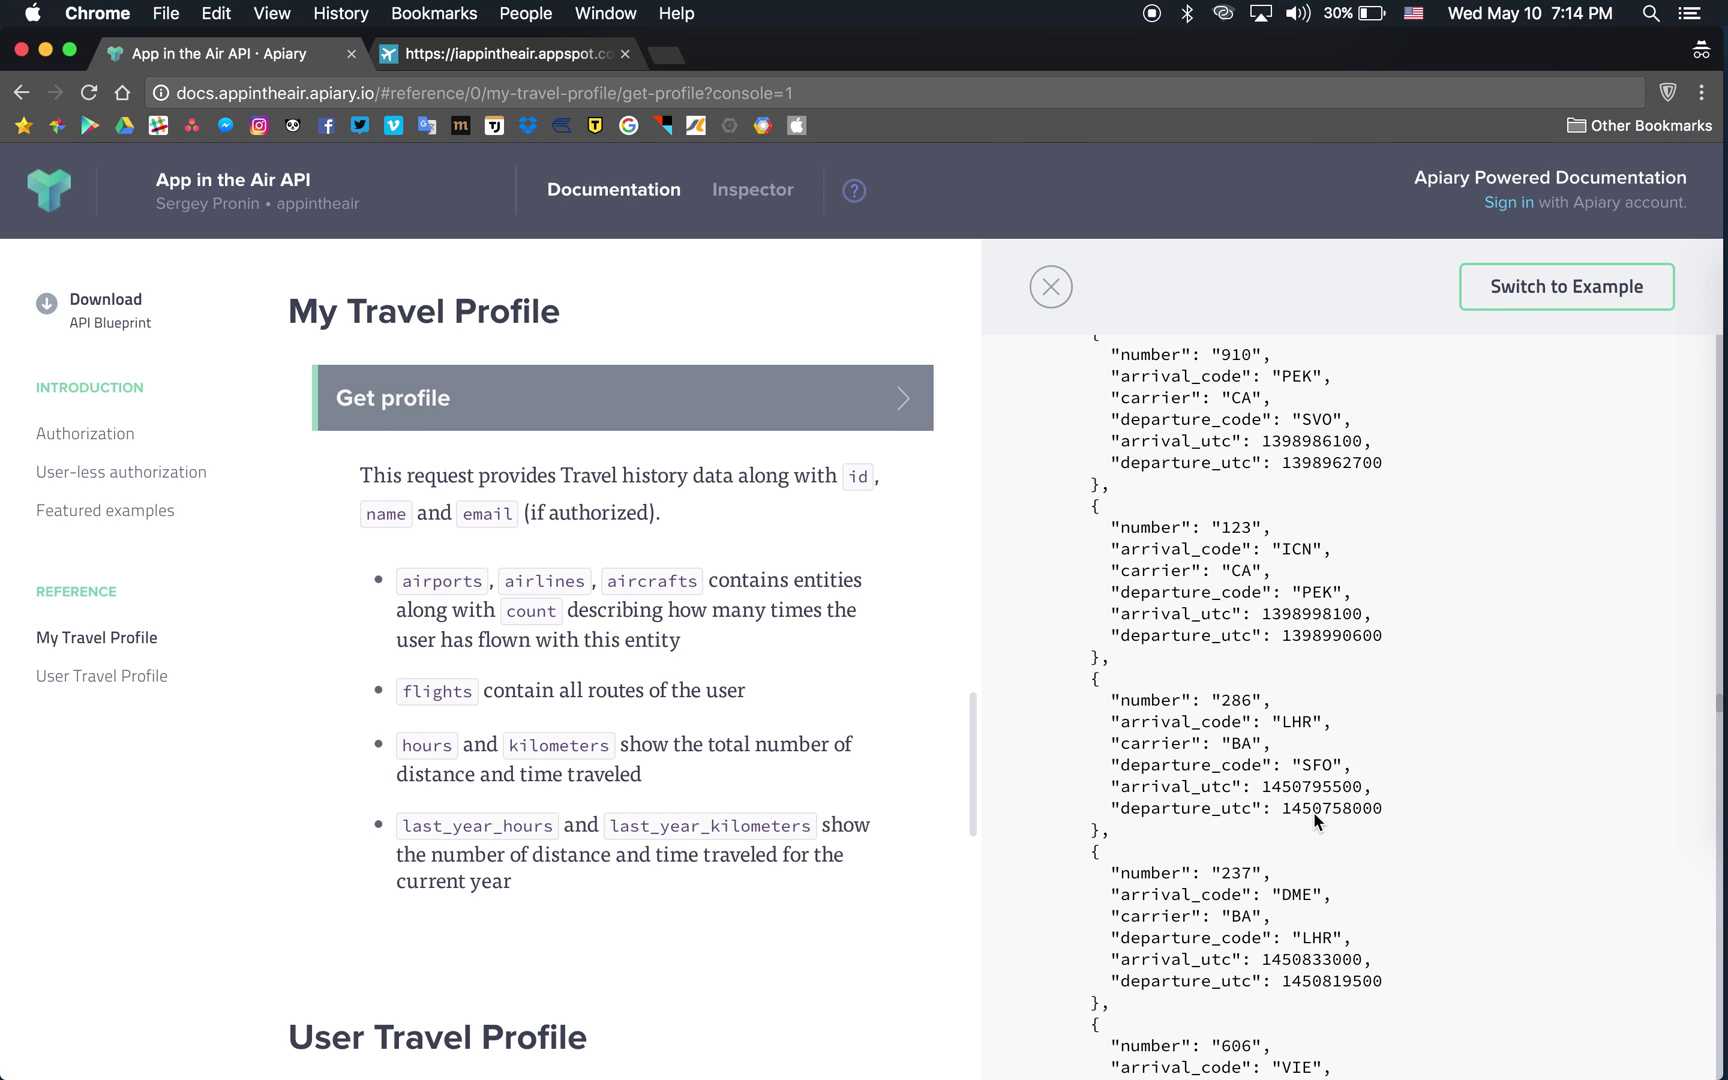
{"action": "scroll", "coordinate": [1318, 822], "scroll_direction": "down", "scroll_amount": 15}
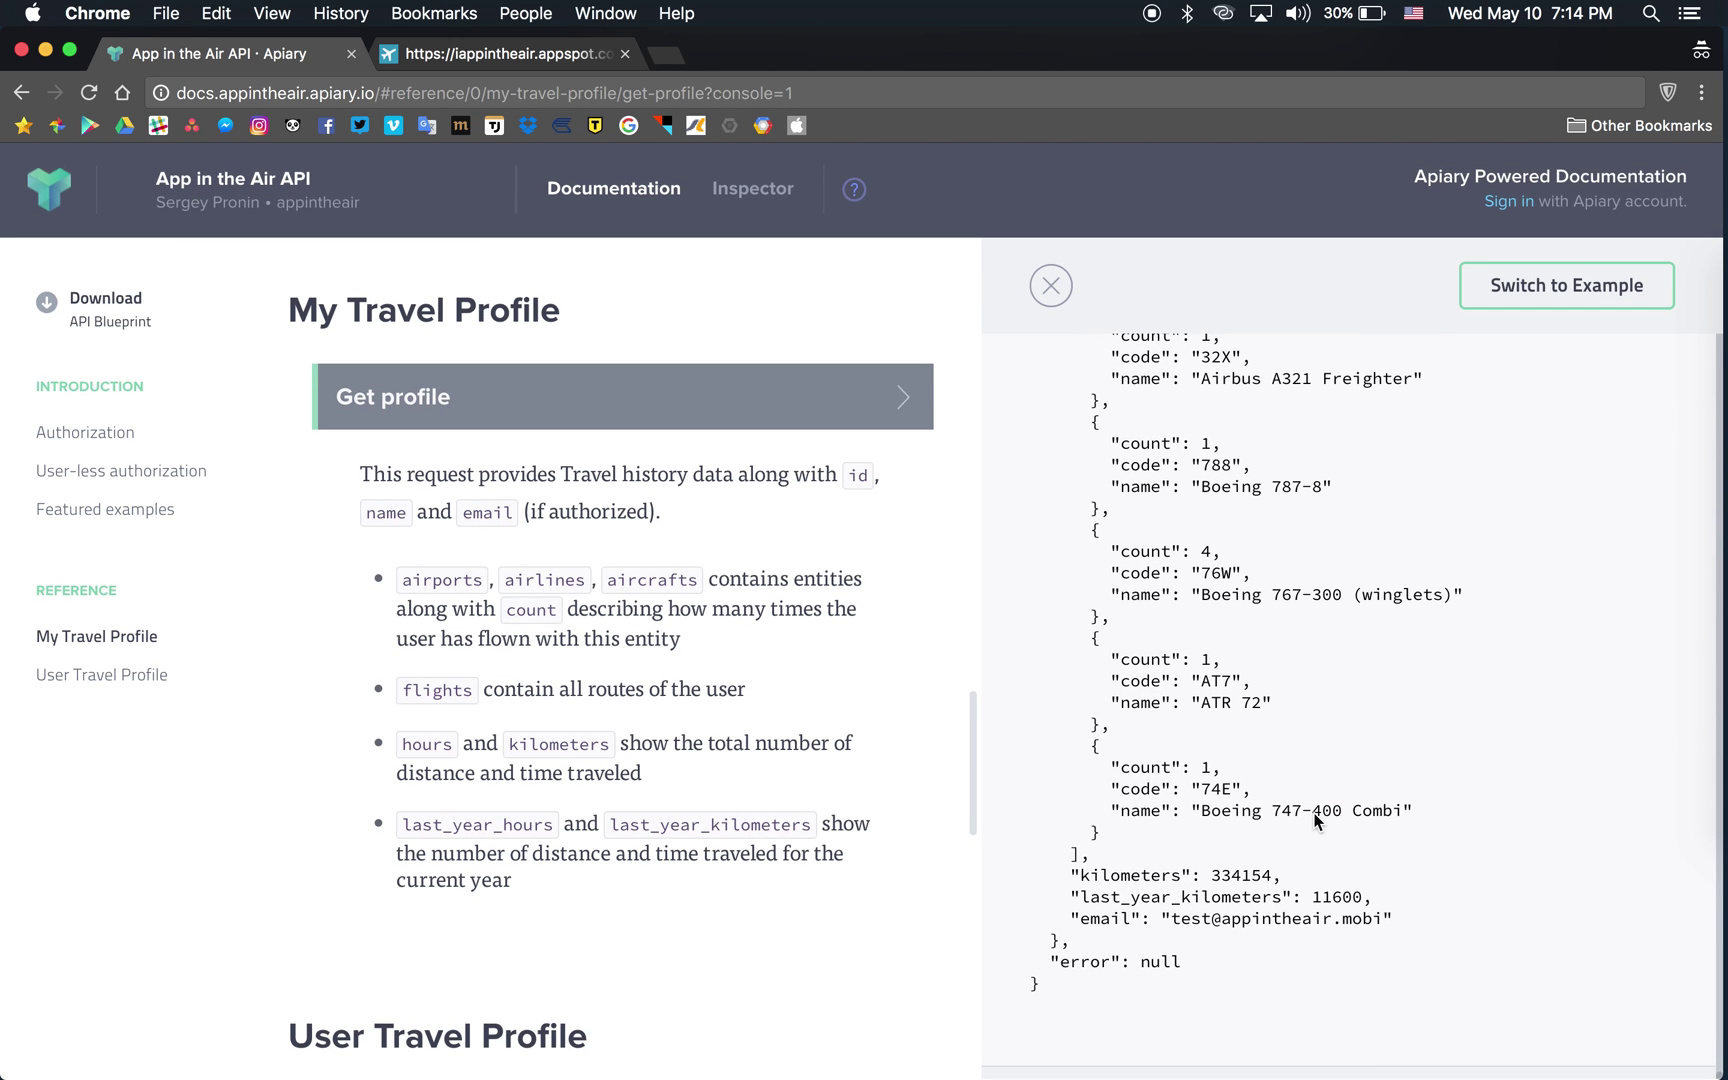